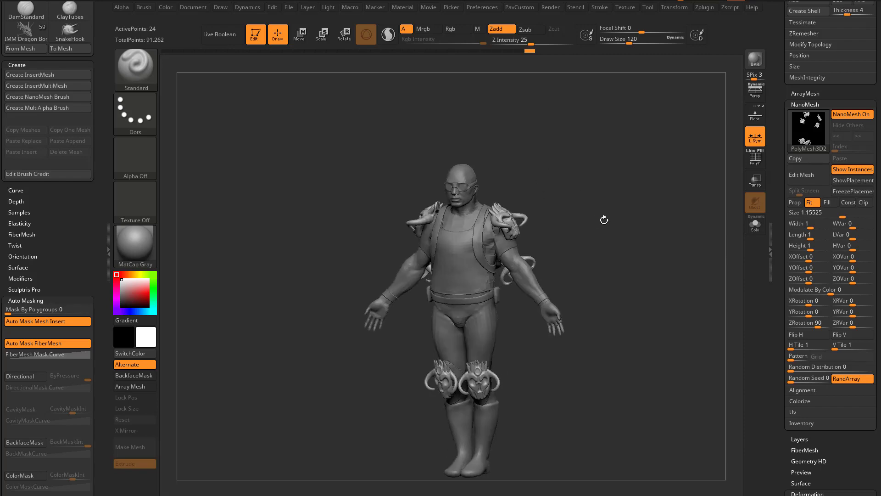
Delete the subtool holding the skull ornaments on the soldier's shoulders and knees
key(s)
key(s)
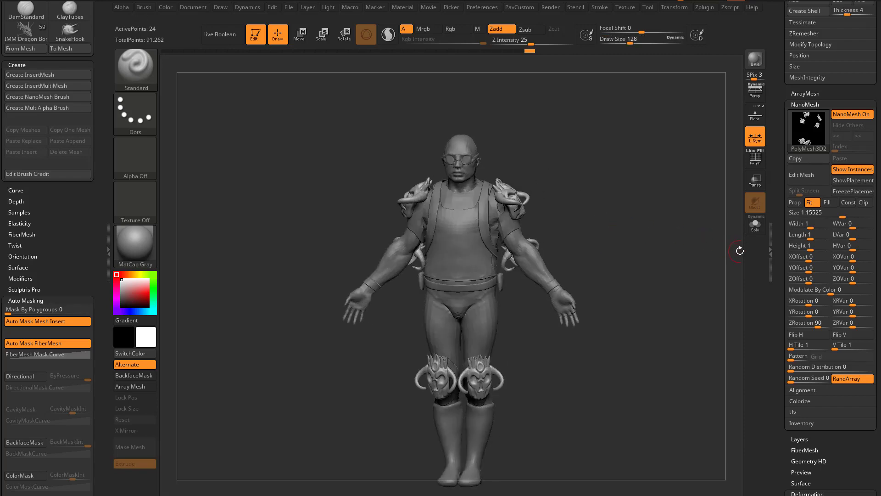
drag(779, 215, 773, 389)
click(797, 466)
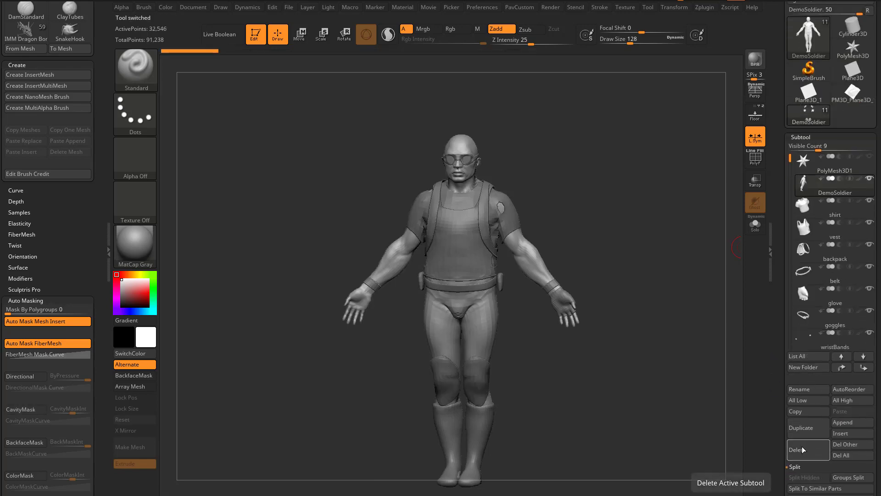
Insert a sphere subtool below the DemoSoldier subtool and isolate it in Solo mode
drag(628, 301, 651, 283)
scroll(777, 302, down, 3)
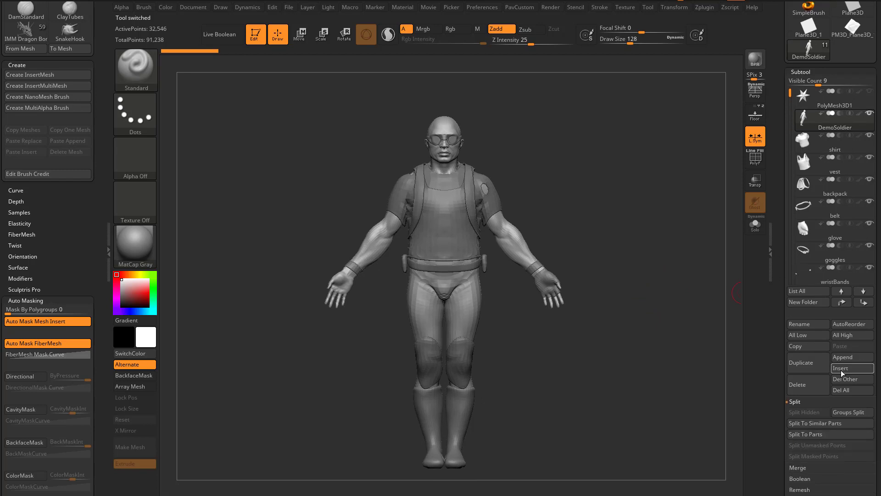
click(841, 369)
click(458, 327)
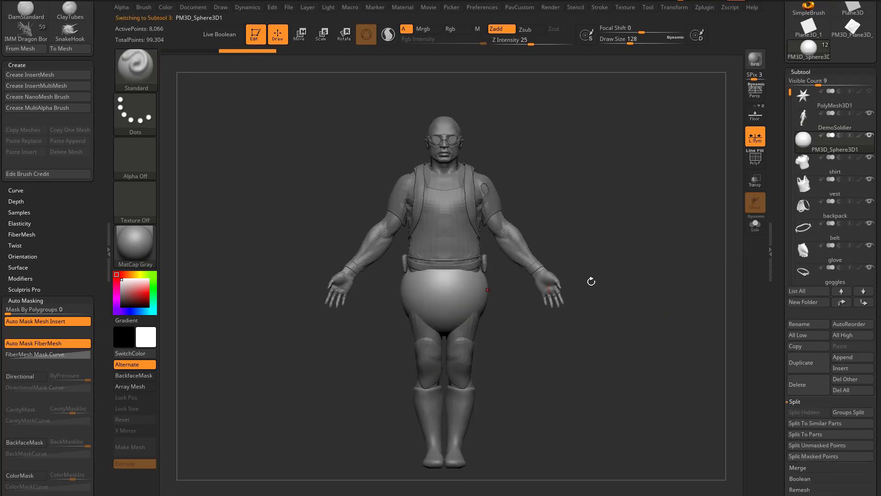
click(755, 225)
Slice off part of the sphere along a steep diagonal line with the TrimCurve brush
key(ctrl+shift)
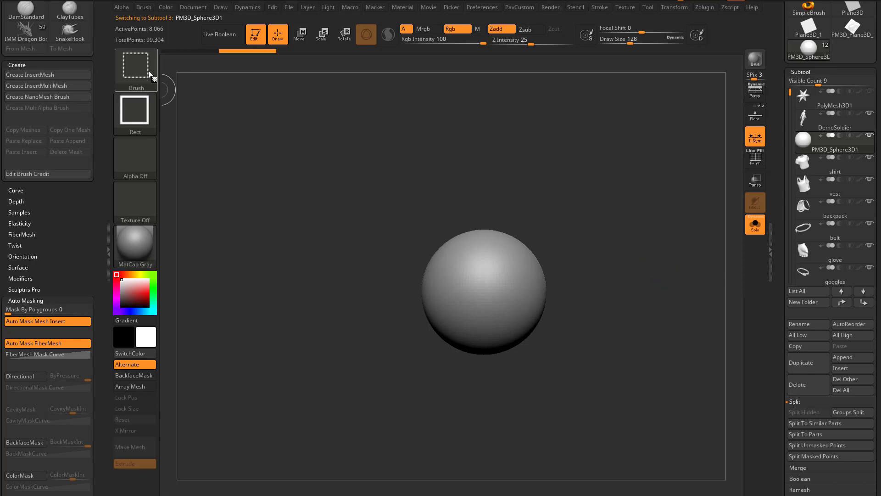
click(148, 71)
click(668, 122)
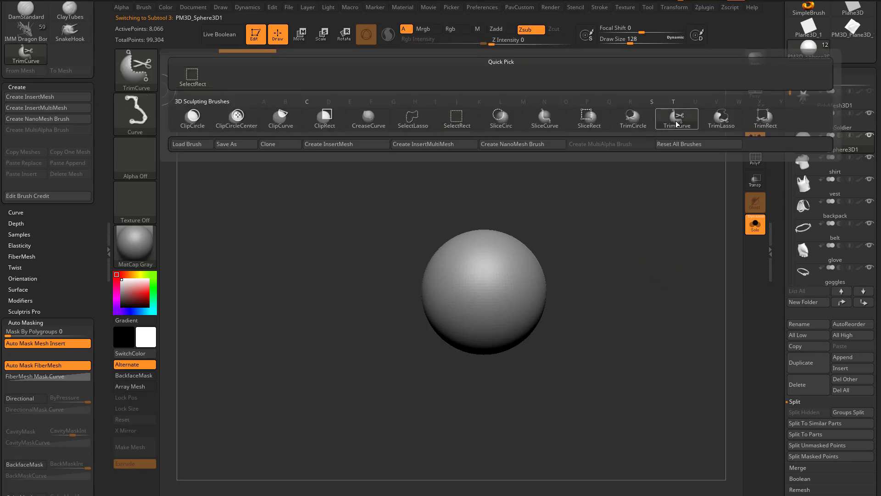
mouse_move(581, 138)
ctrl+shift+mouse_down()
mouse_move(467, 413)
mouse_move(437, 431)
mouse_move(440, 423)
ctrl+shift+mouse_up()
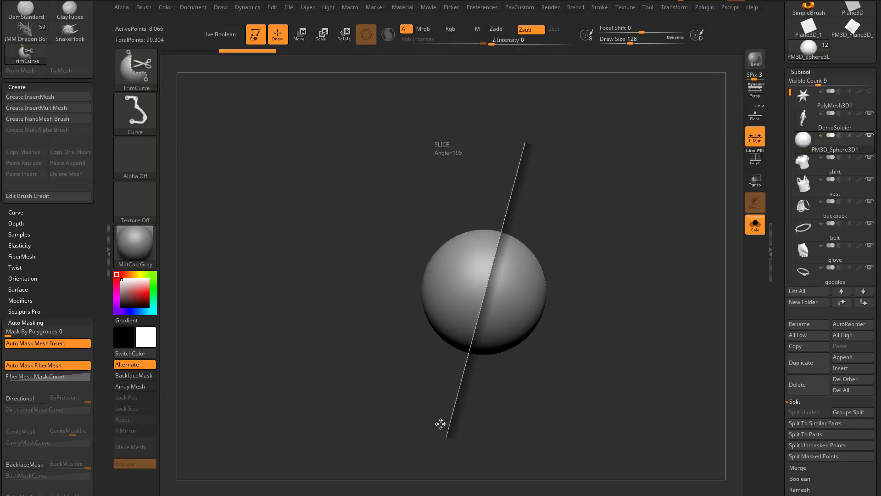
drag(587, 298, 640, 300)
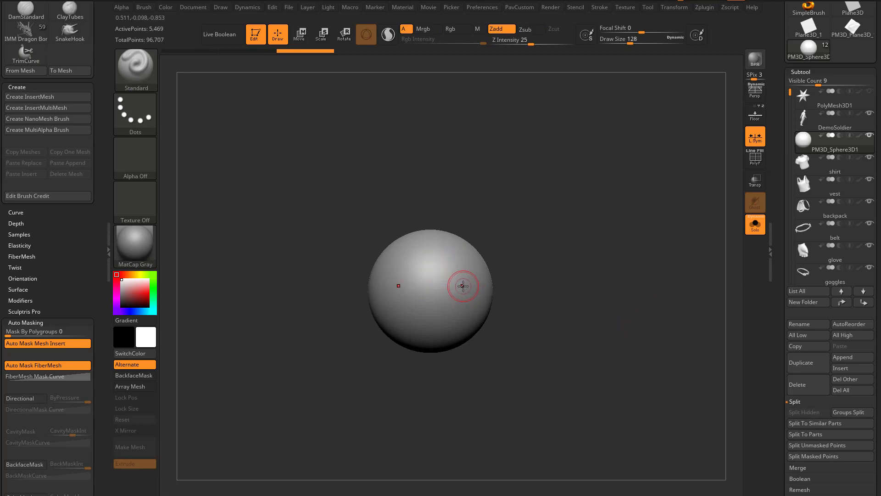
alt+drag(591, 261, 654, 312)
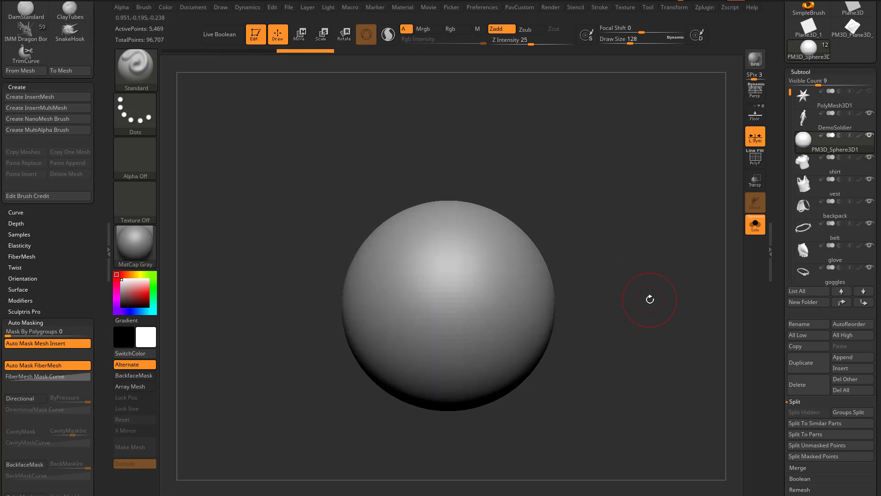
Convert the trimmed sphere to a DynaMesh at resolution 128 and inspect its wireframe
scroll(808, 184, down, 10)
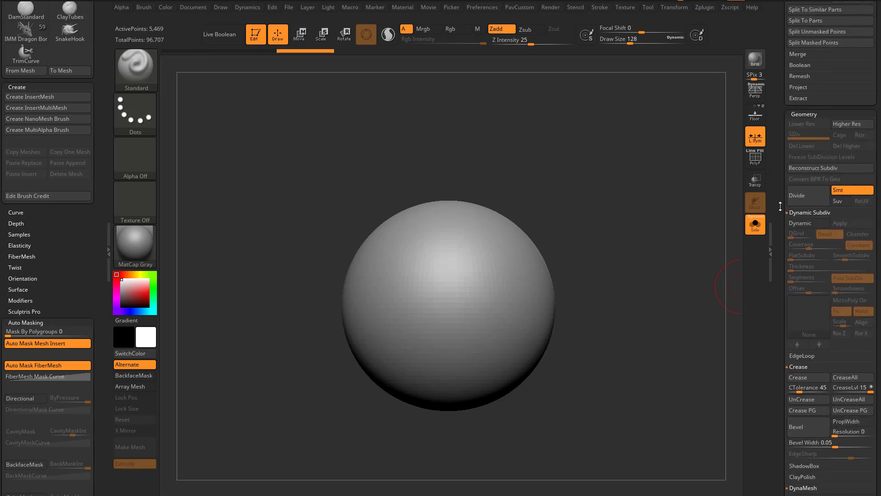
scroll(797, 198, down, 9)
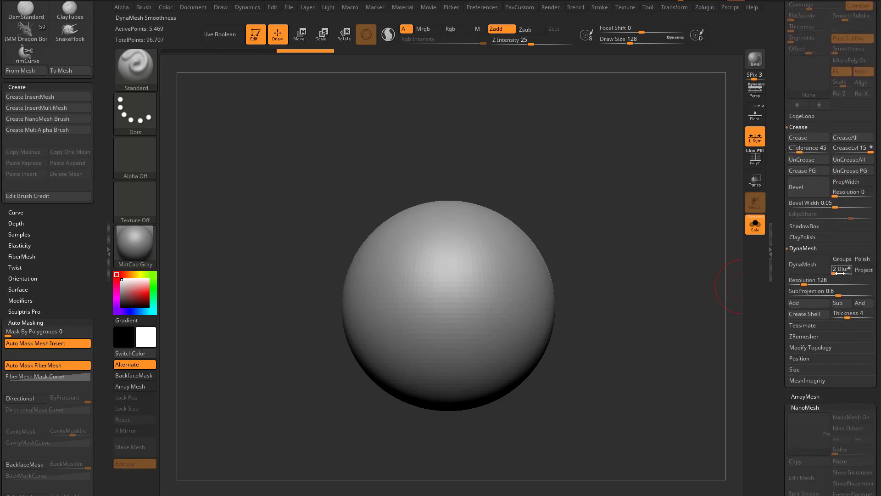
click(808, 267)
click(755, 158)
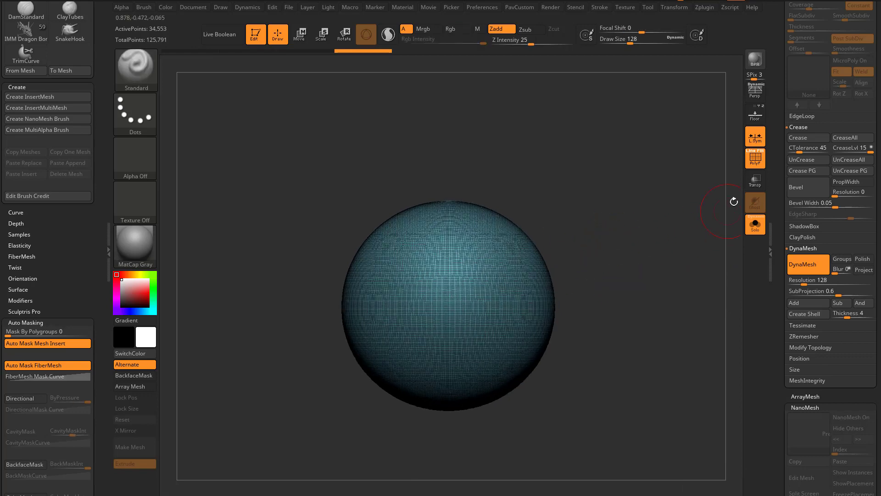
click(755, 158)
Sculpt the eye sockets, nose cavity and cheek hollows into the sphere with the DamStandard and Clay brushes
drag(638, 219, 670, 221)
key(b)
key(d)
key(s)
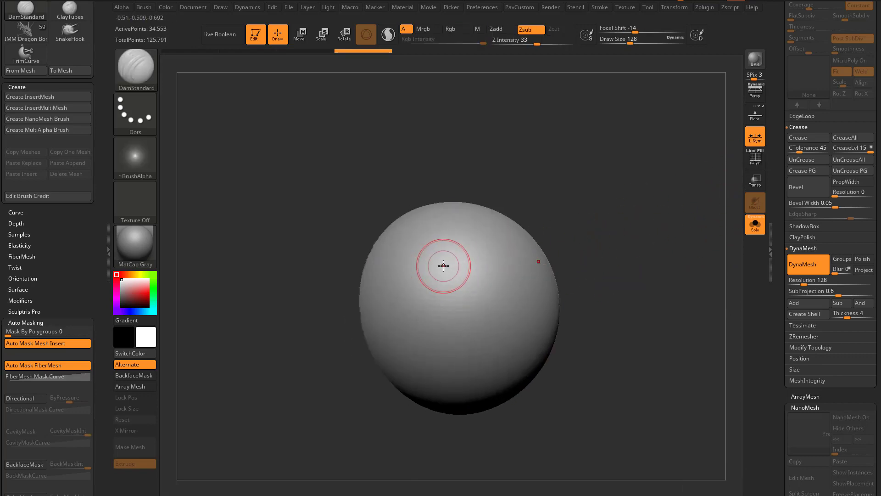
drag(444, 265, 508, 262)
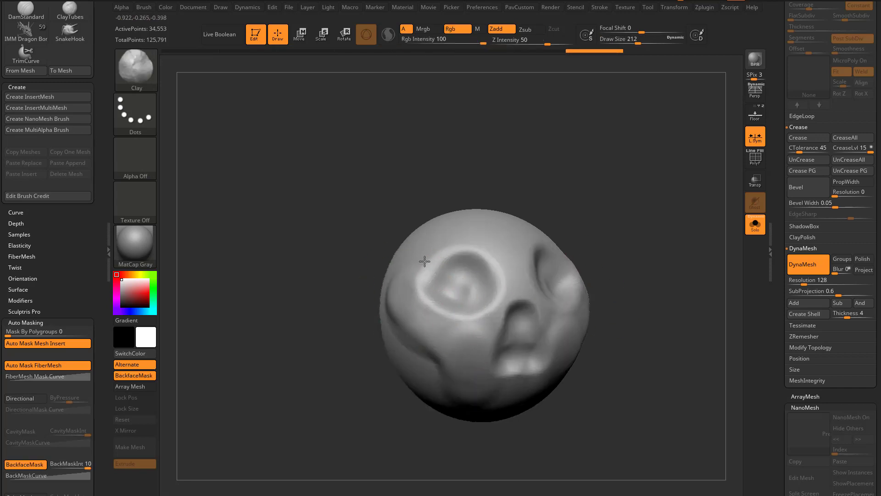
drag(425, 261, 492, 238)
Cut away the back of the skull with the ClipCurve brush, leaving a mask-like front
mouse_move(642, 226)
mouse_down()
mouse_move(558, 253)
mouse_move(617, 284)
mouse_up()
key(ctrl+shift)
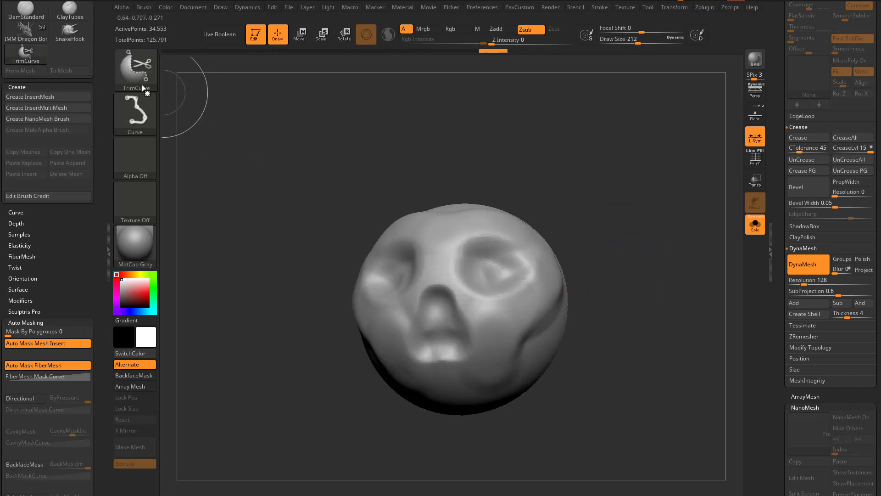
key(b)
ctrl+shift+click(284, 128)
alt+drag(579, 327, 574, 304)
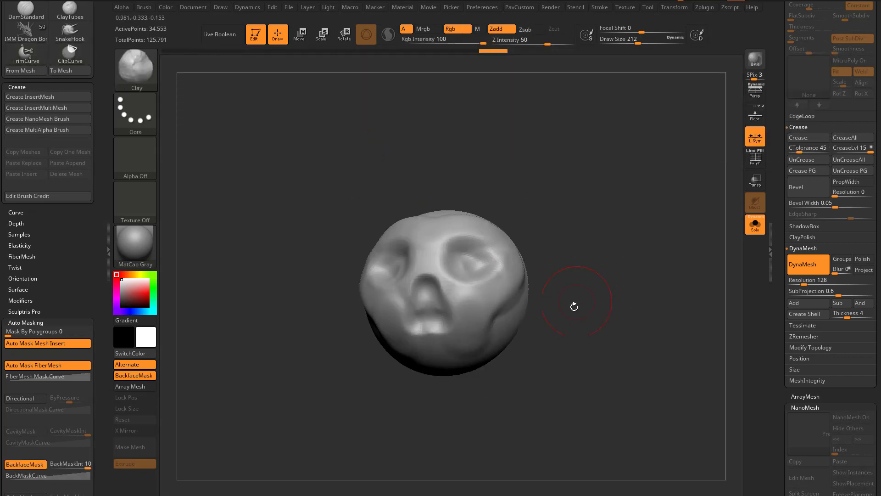
mouse_move(579, 231)
ctrl+shift+mouse_down()
mouse_move(494, 323)
mouse_move(489, 423)
mouse_move(601, 250)
ctrl+shift+mouse_up()
drag(611, 257, 557, 287)
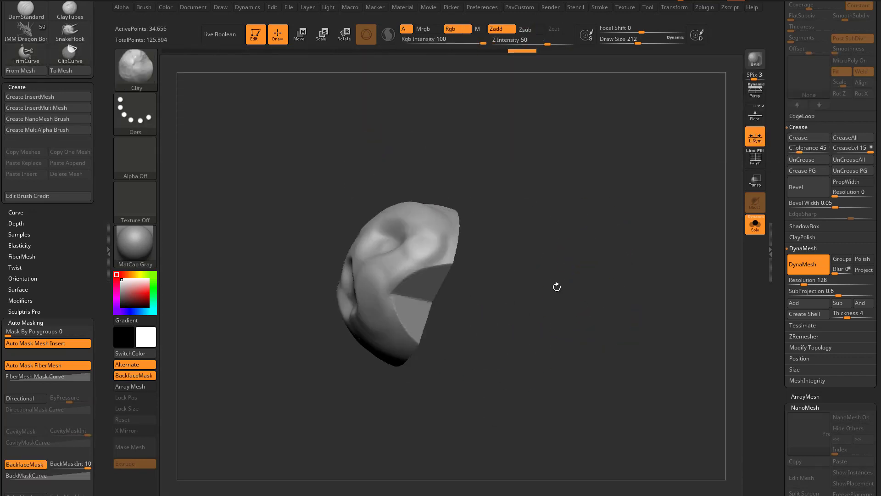
Smooth the clipped side of the skull and pull its lower end down into a jaw with the Move brush
mouse_move(404, 309)
shift+mouse_down()
mouse_move(567, 269)
mouse_move(584, 305)
shift+mouse_up()
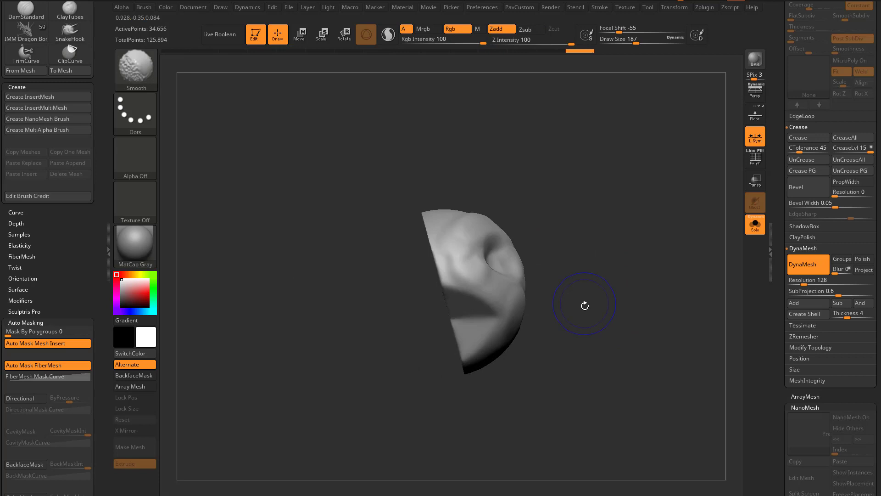
key(bracketleft)
drag(514, 348, 521, 349)
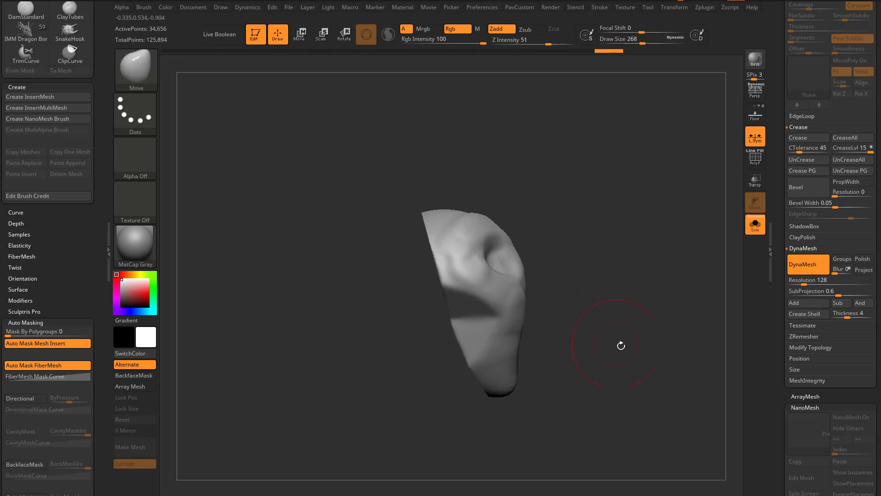
Carve grooves along the jaw and down the middle of the chin with the DamStandard brush at draw size 97
shift+drag(622, 346, 564, 315)
key(b)
key(d)
key(s)
key(s)
drag(528, 342, 497, 342)
drag(598, 304, 546, 398)
drag(519, 384, 505, 384)
drag(514, 347, 518, 388)
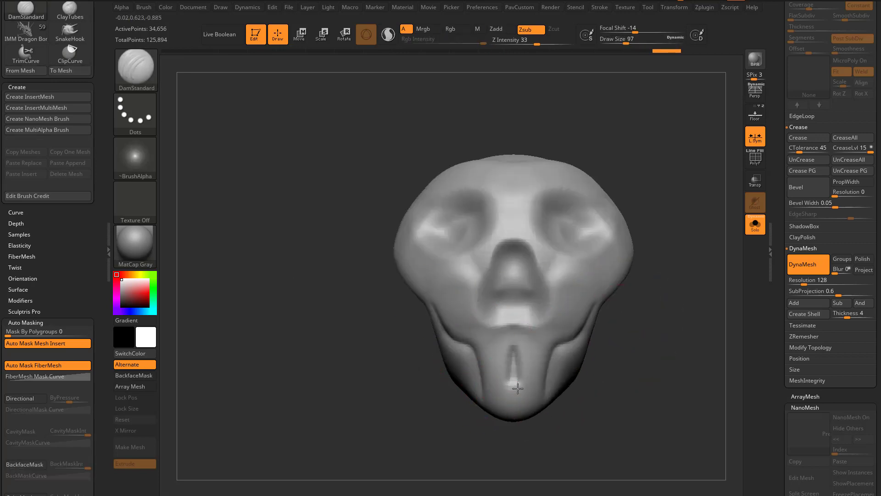
drag(455, 357, 470, 395)
mouse_move(615, 305)
mouse_down()
mouse_move(604, 342)
mouse_move(542, 346)
mouse_up()
Reshape the jaw and mouth area of the skull with the Move brush
key(b)
key(m)
key(v)
drag(452, 360, 463, 347)
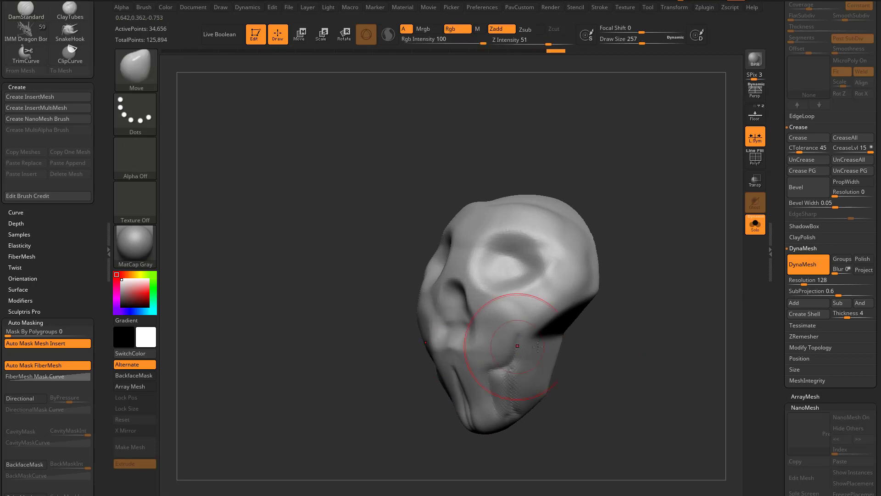
drag(571, 344, 638, 346)
drag(434, 330, 435, 312)
shift+drag(610, 238, 568, 222)
Build up the brow and nose area with the Clay brush at draw size 154, and view the skull with the whole soldier
key(b)
key(c)
key(l)
key(s)
drag(526, 250, 518, 249)
mouse_move(468, 287)
mouse_down()
mouse_move(529, 270)
mouse_move(521, 289)
mouse_up()
click(732, 235)
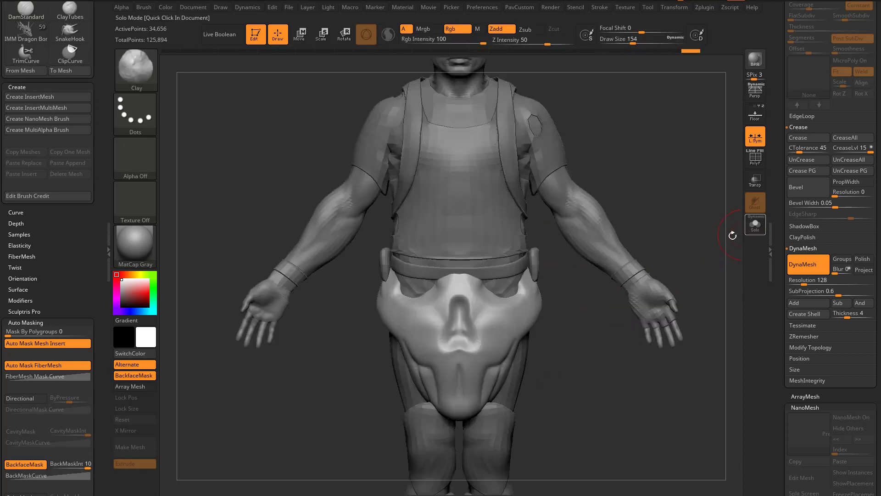
ctrl+right_drag(674, 270, 697, 302)
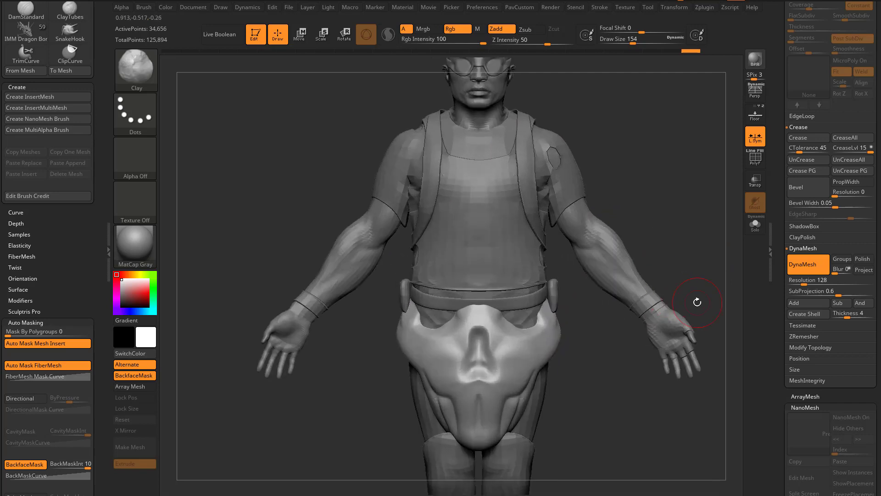
Isolate the skull again and switch to the Standard brush with a draw size of 112
click(757, 231)
ctrl+right_drag(696, 262, 674, 255)
key(b)
key(s)
key(t)
key(s)
drag(673, 265, 669, 265)
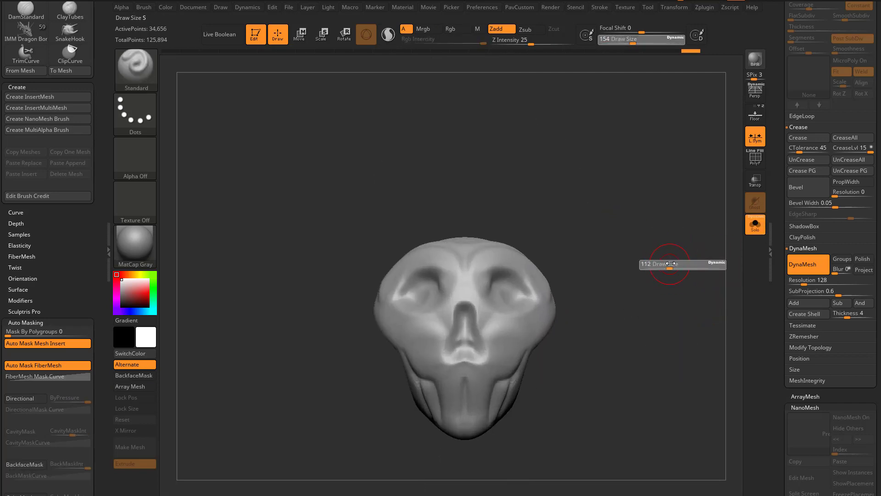
alt+right_drag(682, 267, 670, 265)
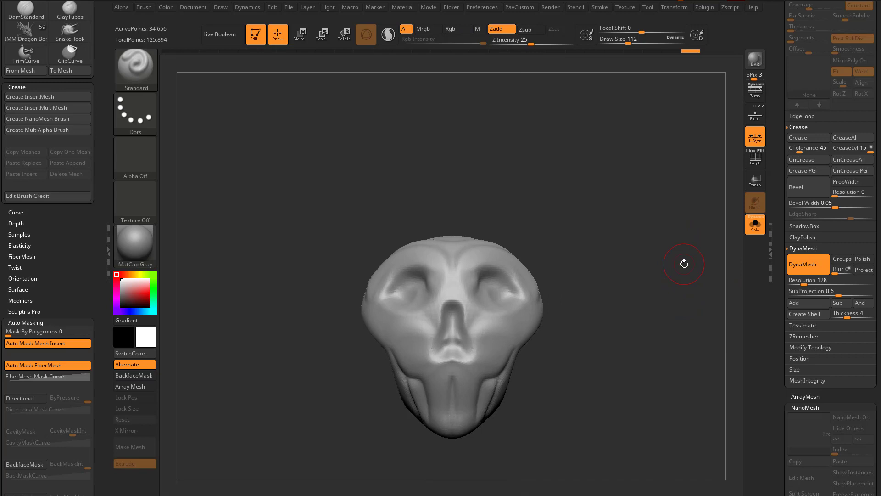
Replace the docked Brush palette with the Macro palette and expand its list of macros
scroll(98, 87, up, 5)
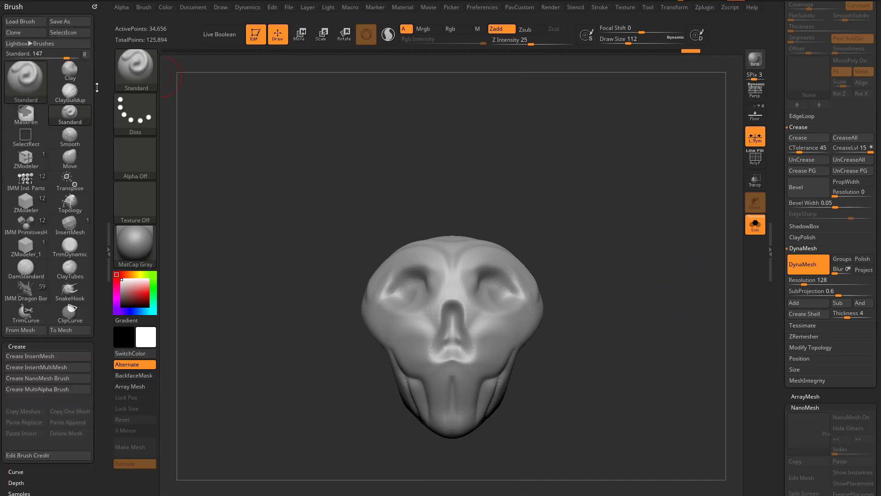
drag(95, 6, 118, 29)
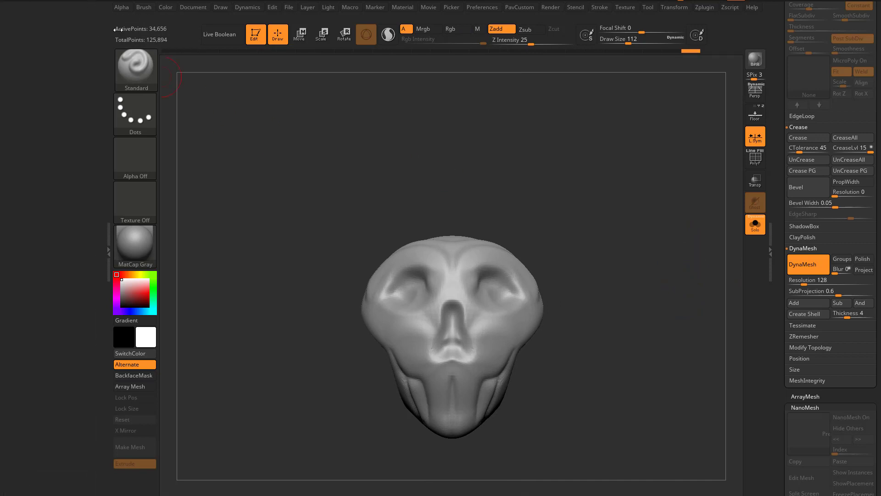
click(352, 7)
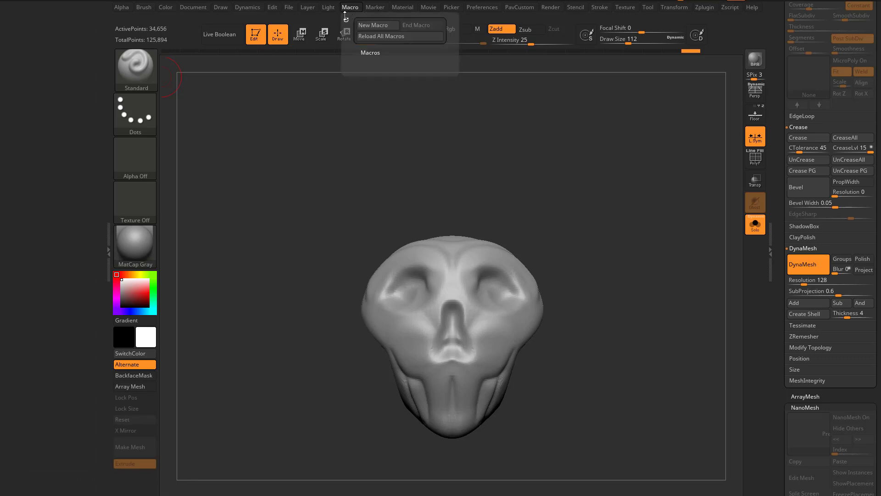
click(111, 153)
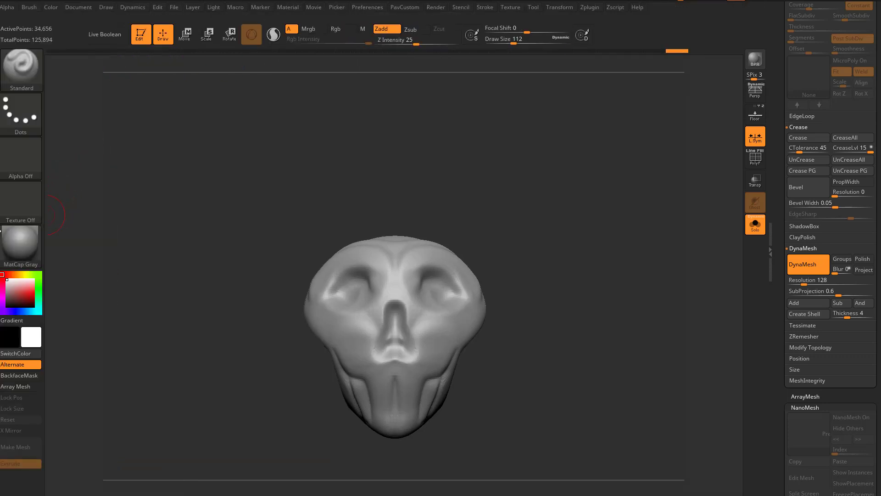
double_click(1, 227)
click(354, 8)
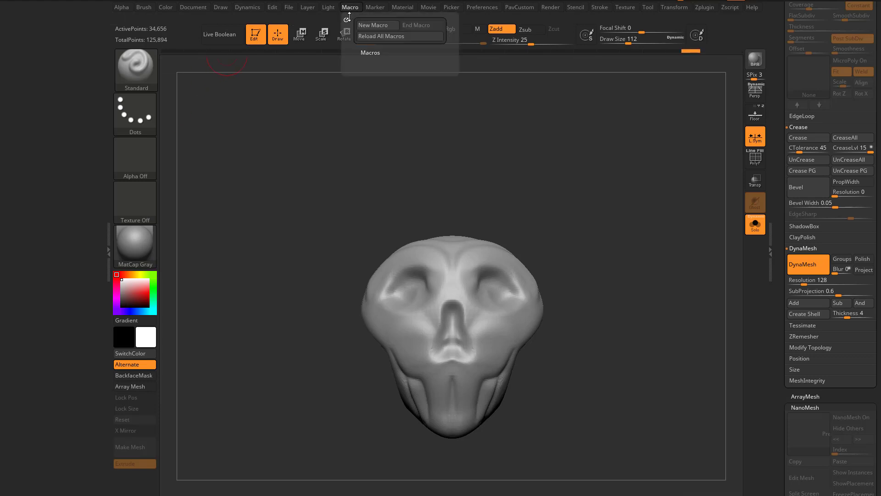
drag(346, 19, 27, 66)
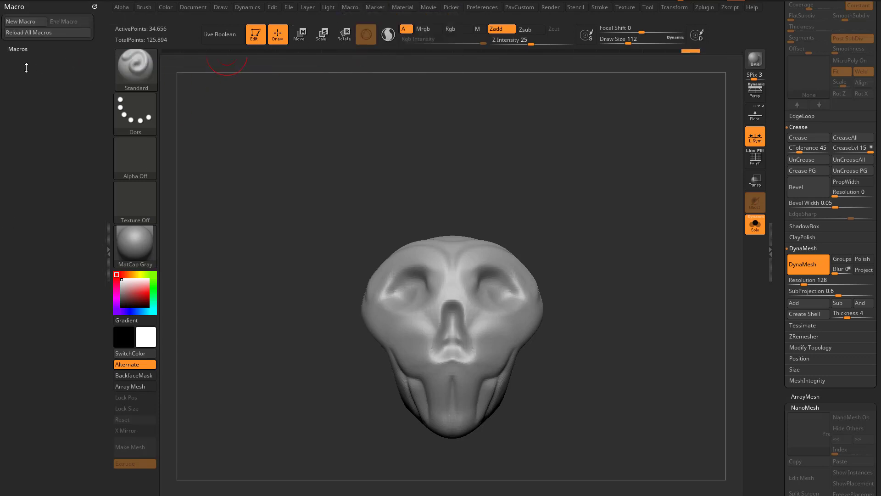
click(20, 51)
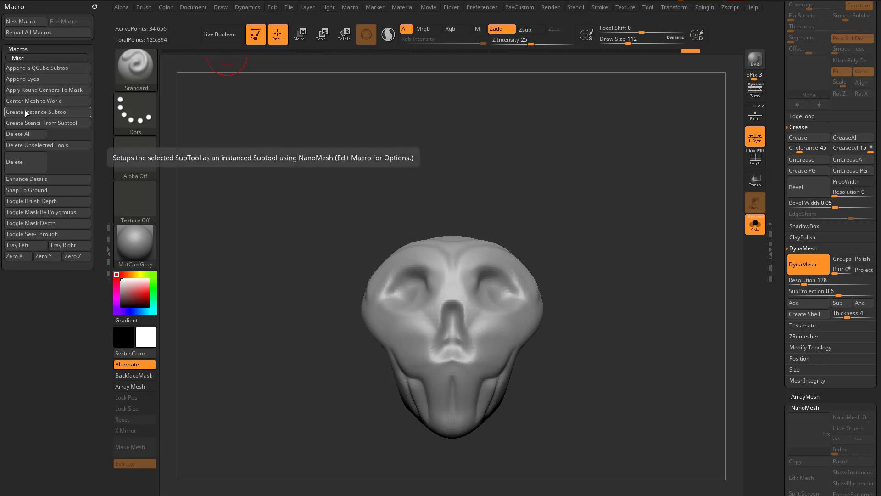
Check the skull's size and placement against the full soldier, bring up the subtool list, and isolate the skull again
click(755, 229)
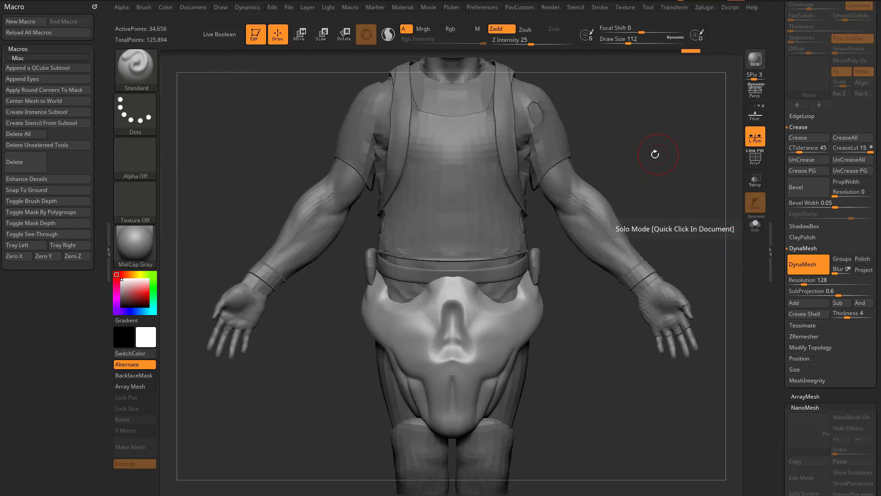
ctrl+right_drag(655, 153, 610, 166)
drag(780, 171, 783, 291)
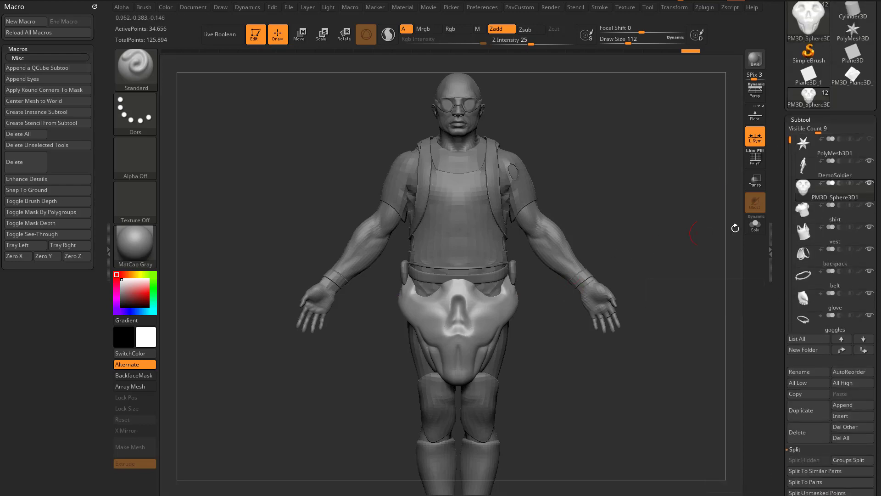
click(753, 226)
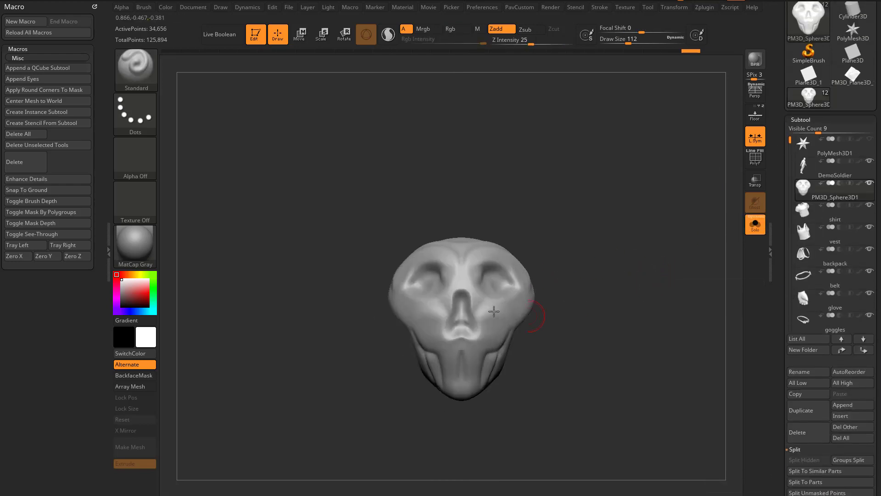
Set the Standard brush's draw size to 120 and frame the isolated skull in the view
key(s)
drag(603, 274, 593, 275)
mouse_move(591, 284)
alt+right_down()
mouse_move(586, 300)
mouse_move(599, 291)
alt+right_up()
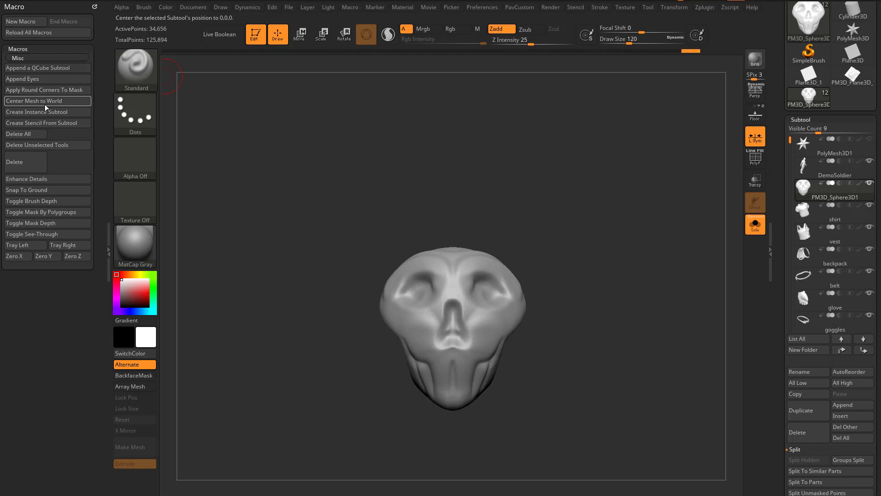
Inspect the skull from the front and below, and convert it to a NanoMesh instance with the Create Instance Subtool macro
mouse_move(541, 200)
mouse_down()
mouse_move(630, 255)
mouse_move(615, 266)
mouse_move(531, 274)
mouse_up()
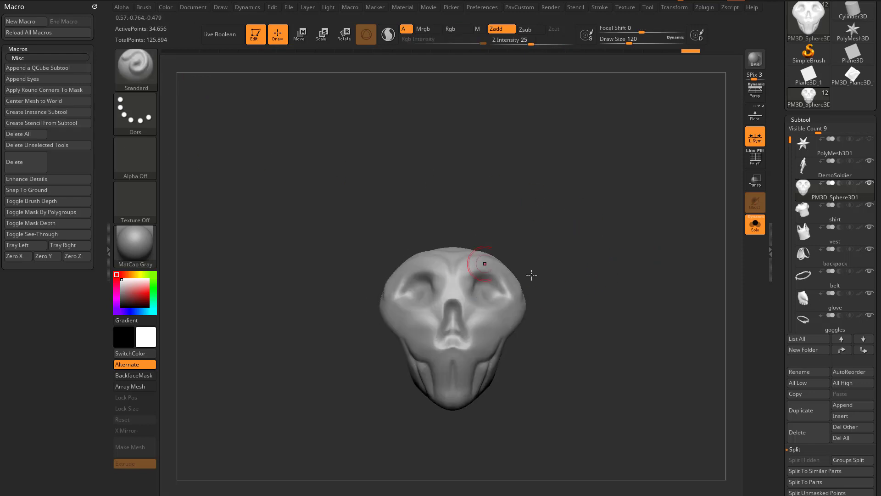
mouse_move(608, 299)
shift+mouse_down()
mouse_move(536, 284)
mouse_move(550, 301)
mouse_move(659, 282)
mouse_move(590, 280)
shift+mouse_up()
key(w)
key(q)
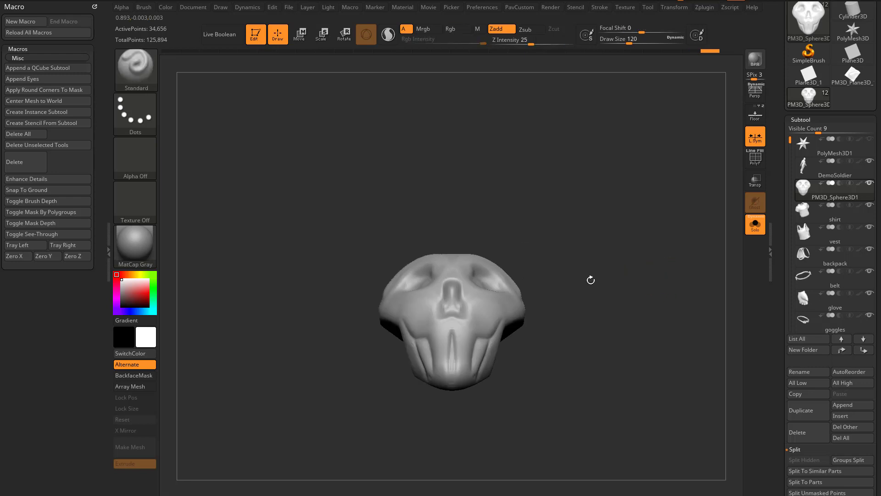
drag(613, 249, 601, 299)
click(48, 111)
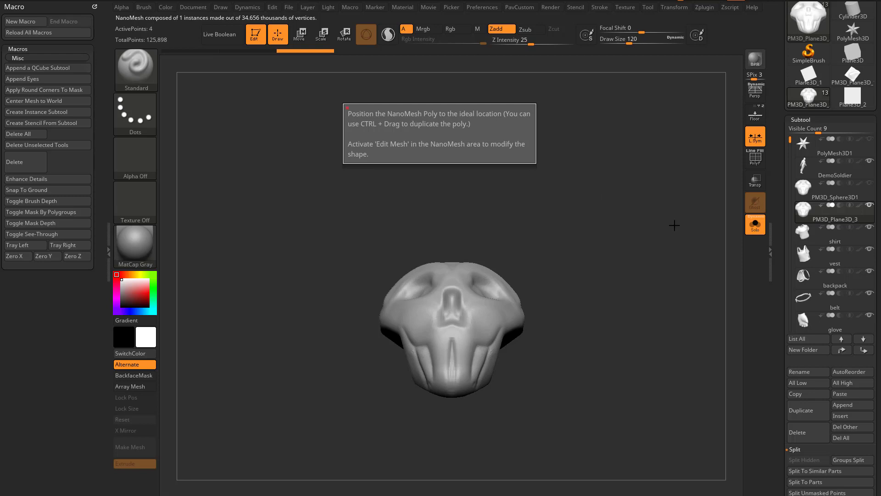
Show the instance with the full soldier and compare the original skull subtool with the new instance subtool in the list
click(759, 233)
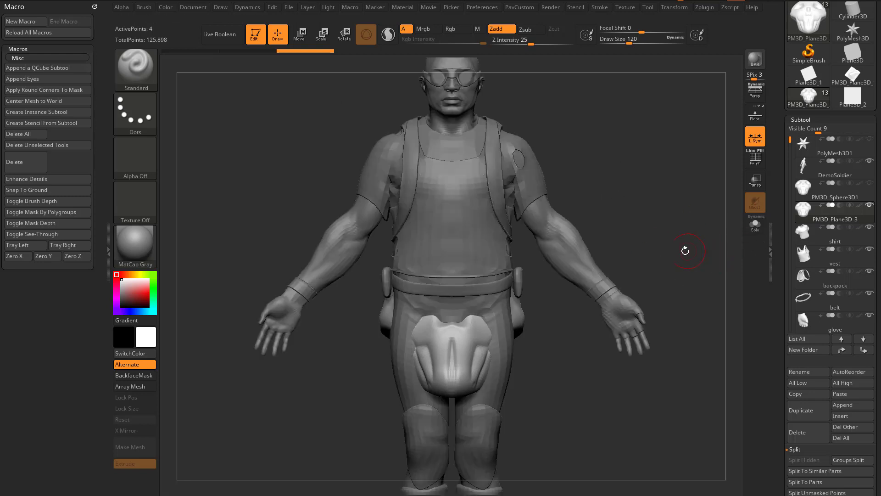
drag(661, 241, 703, 245)
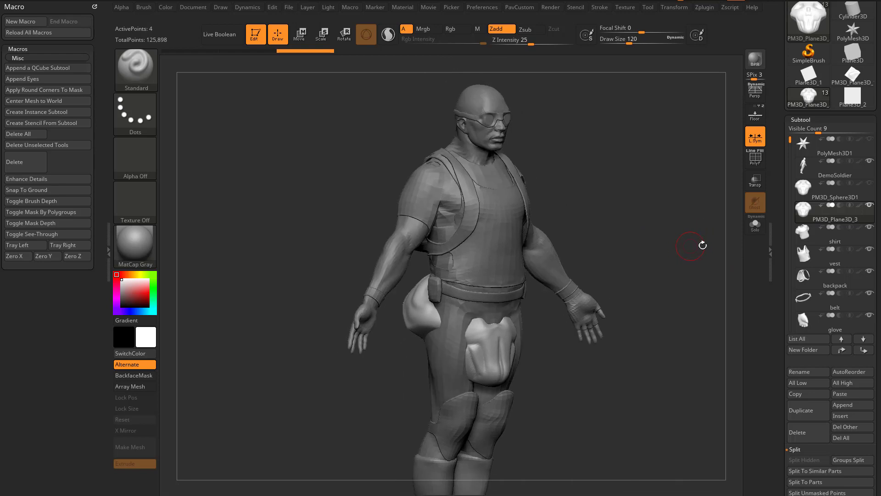
click(833, 196)
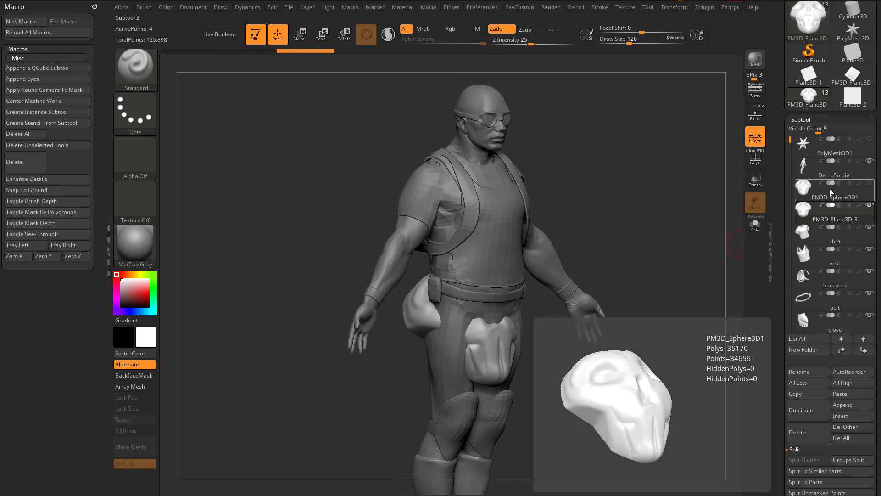
click(826, 214)
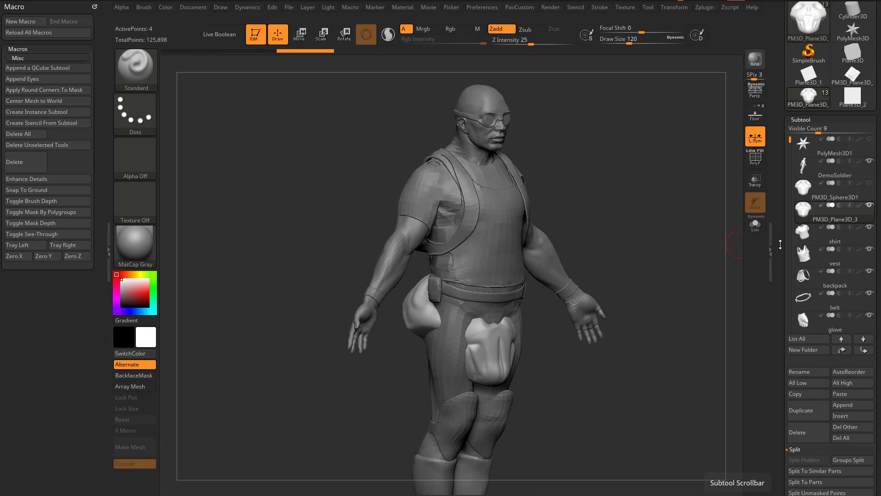
Isolate the skull instance subtool and open its NanoMesh settings
scroll(826, 220, down, 10)
click(754, 225)
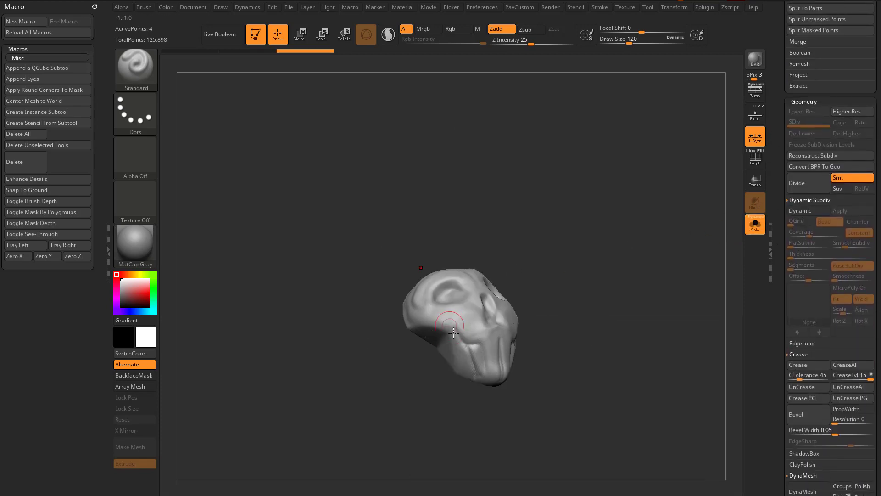
drag(778, 246, 775, 89)
click(802, 229)
click(799, 164)
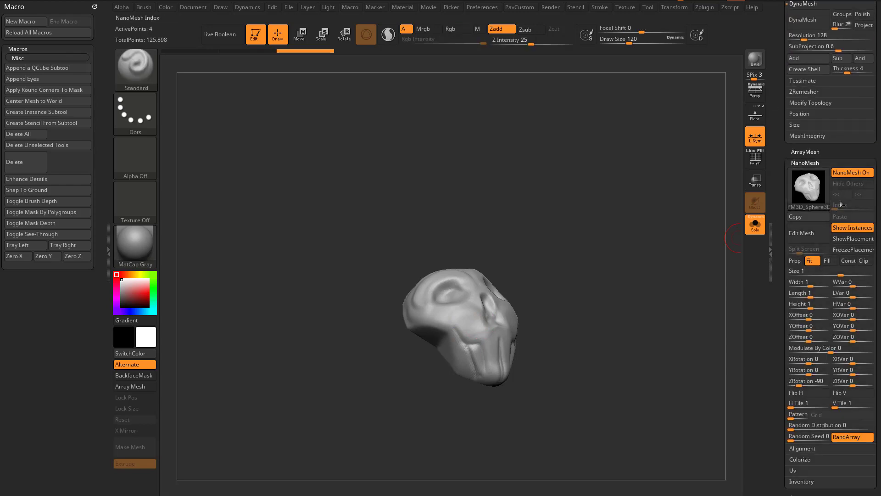
Show the NanoMesh placement polygon behind the skull and turn on the polyframe display
drag(730, 268, 712, 276)
click(847, 239)
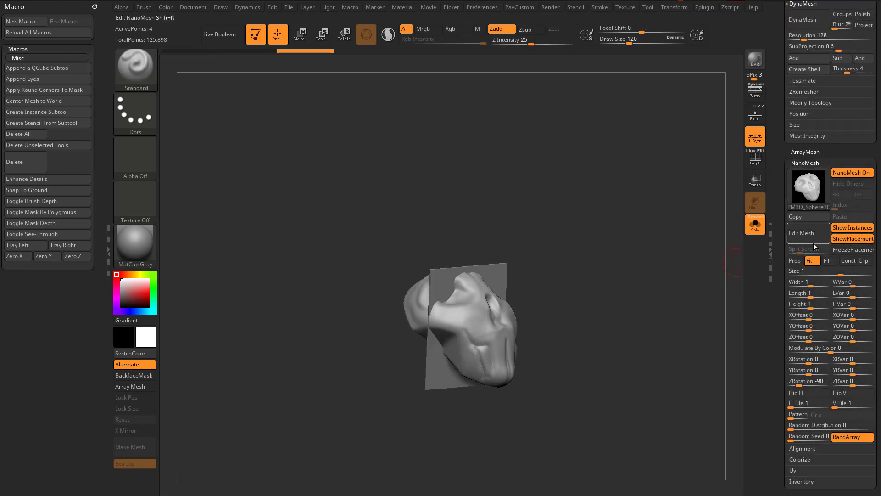
drag(651, 268, 613, 298)
key(shift+f)
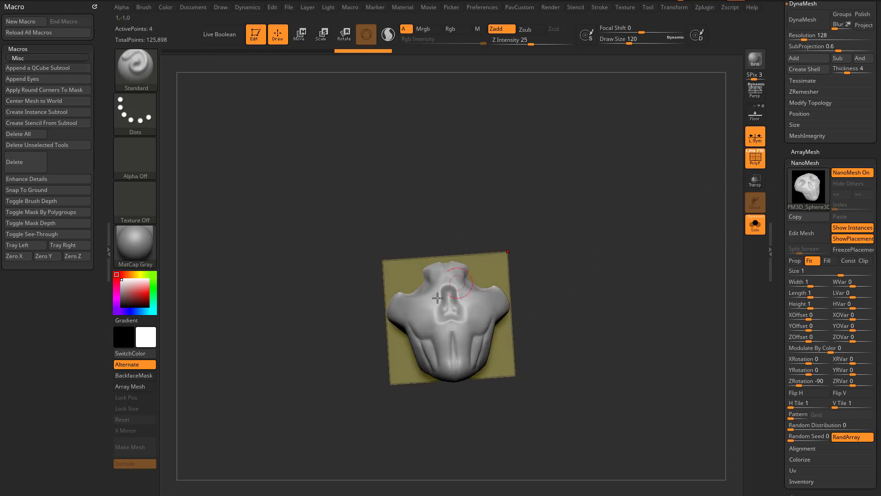
Hide the placement polygon and bring the full soldier back into view
click(847, 239)
click(755, 224)
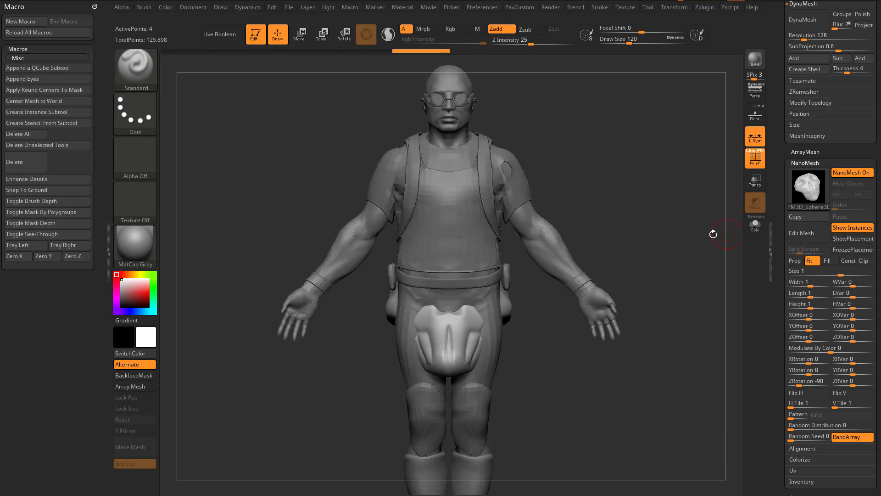
alt+drag(668, 256, 637, 229)
Move the skull instance with the gizmo onto the soldier's shoulder and turn it to face outward
key(w)
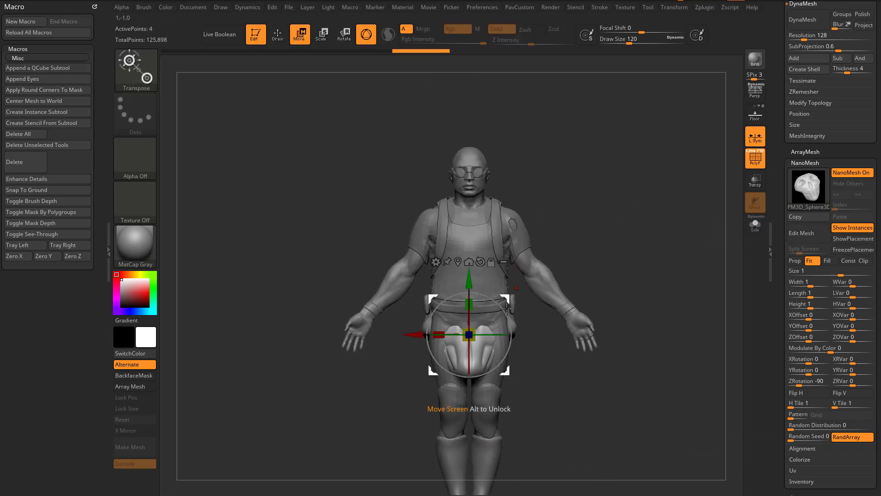
drag(507, 300, 456, 197)
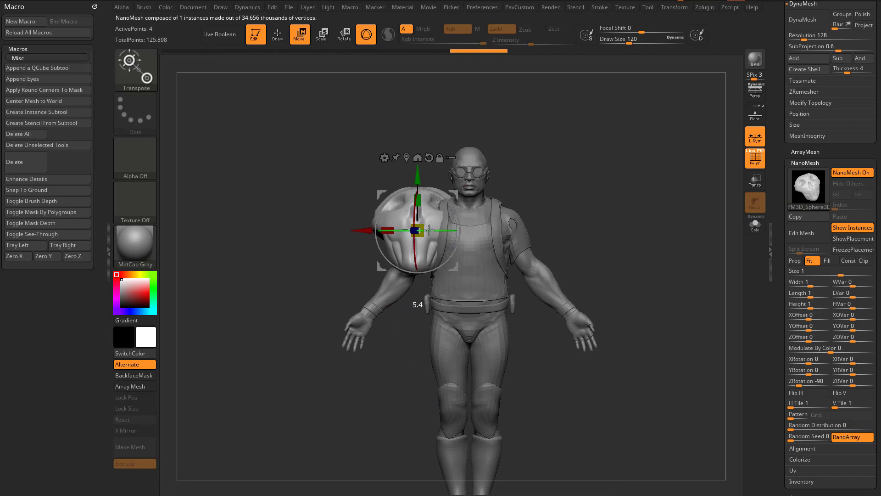
shift+drag(584, 196, 620, 195)
alt+drag(565, 182, 574, 220)
drag(421, 227, 428, 201)
alt+drag(527, 193, 519, 232)
drag(455, 237, 436, 213)
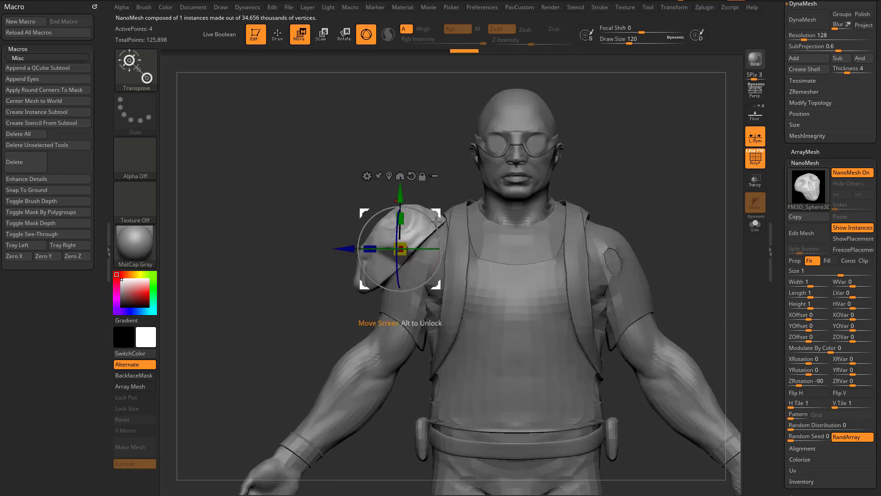
Return to Draw mode, show the placement polygon at the shoulder, and turn off local symmetry
key(q)
key(f)
mouse_move(663, 216)
mouse_down()
mouse_move(679, 246)
mouse_move(655, 244)
mouse_move(713, 246)
mouse_move(633, 250)
mouse_move(644, 287)
mouse_move(607, 289)
mouse_move(655, 276)
mouse_move(630, 281)
mouse_move(699, 217)
mouse_up()
click(847, 238)
click(755, 140)
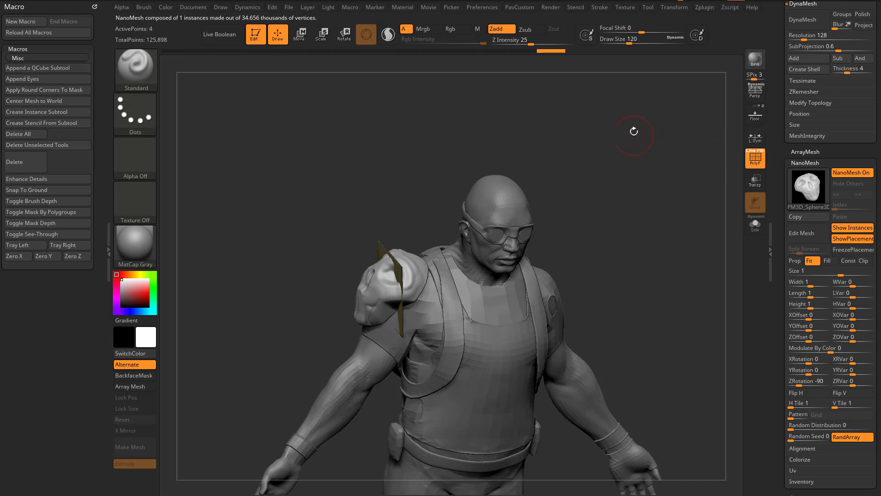
Copy the skull instance to the opposite shoulder with Mirror And Weld and inspect it from the other side
drag(783, 118, 785, 147)
click(802, 133)
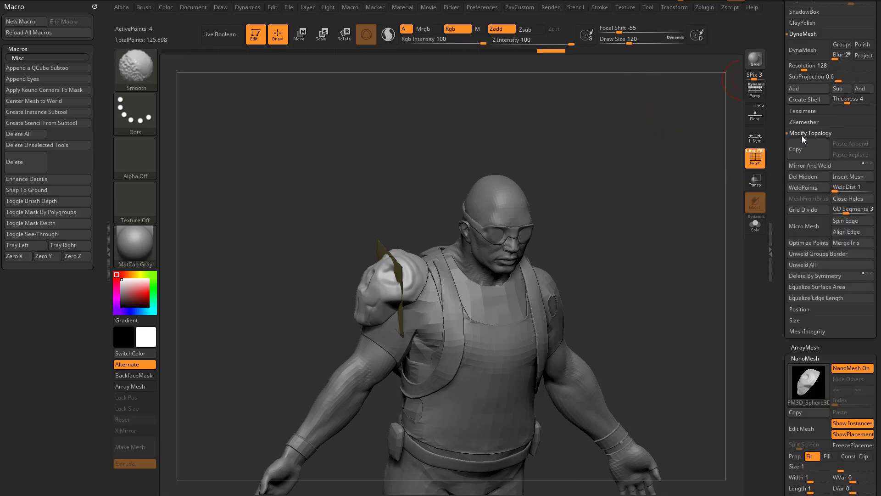
click(808, 168)
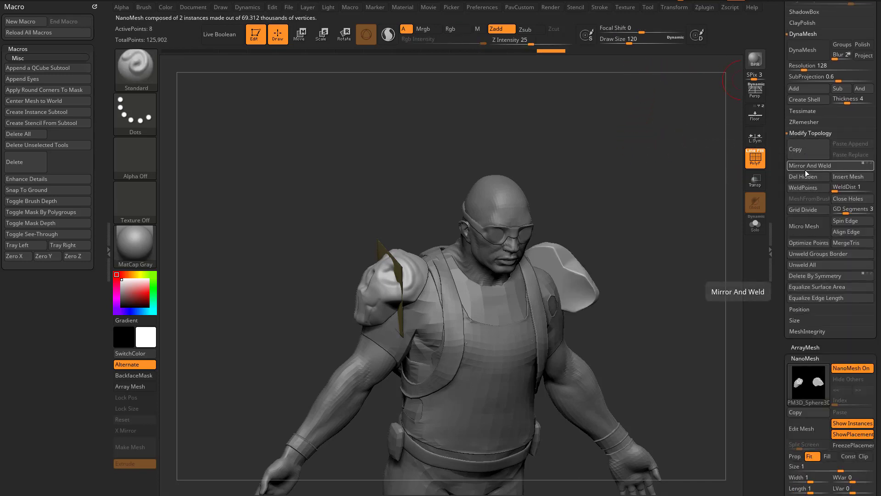
drag(619, 215, 398, 293)
drag(637, 235, 481, 343)
drag(532, 325, 600, 261)
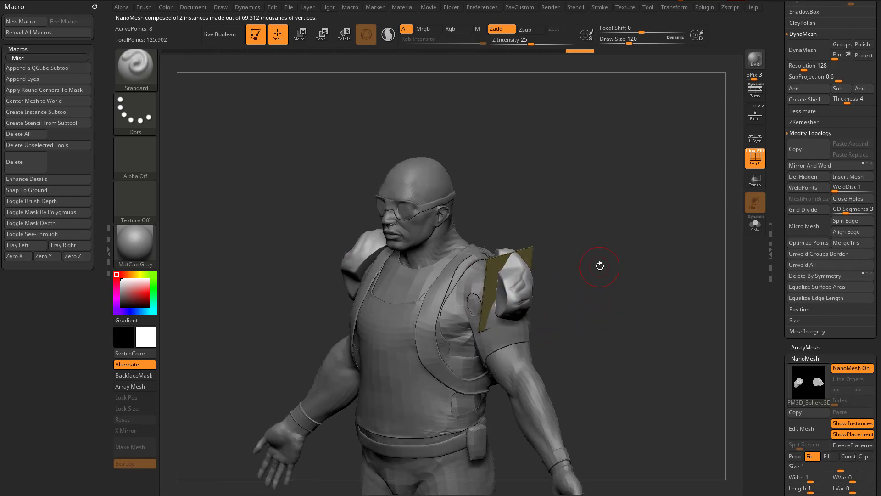
Switch to the ZModeler brush and look through its edge actions over the mirrored placement polygon
key(b)
key(z)
key(m)
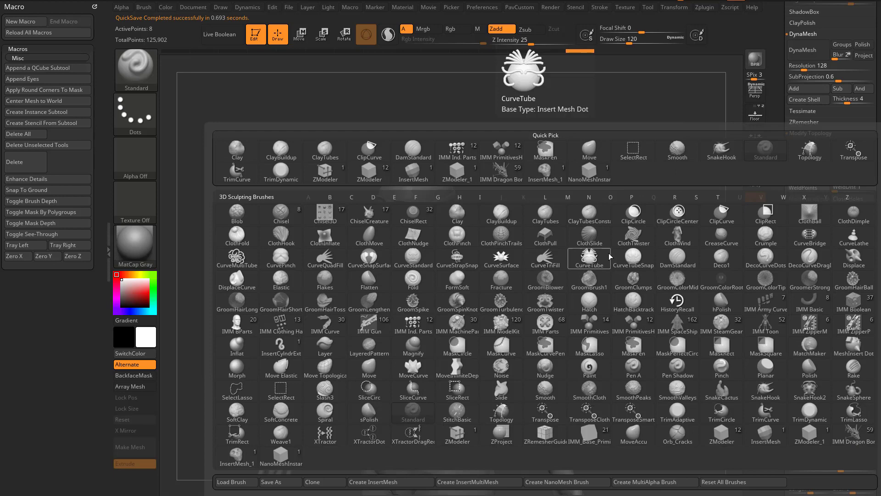
key(space)
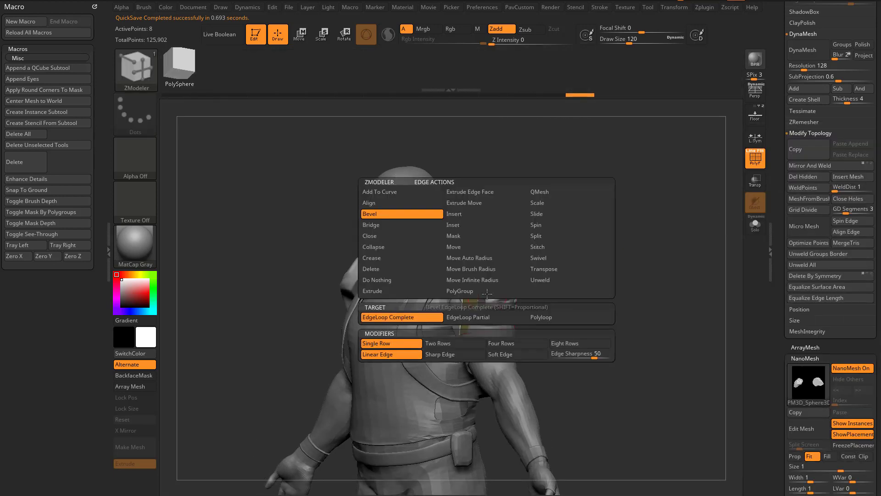
click(404, 316)
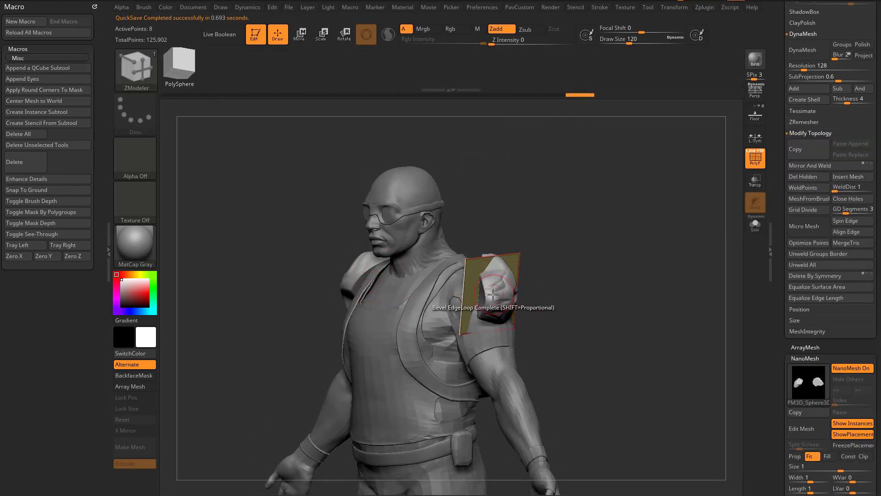
key(space)
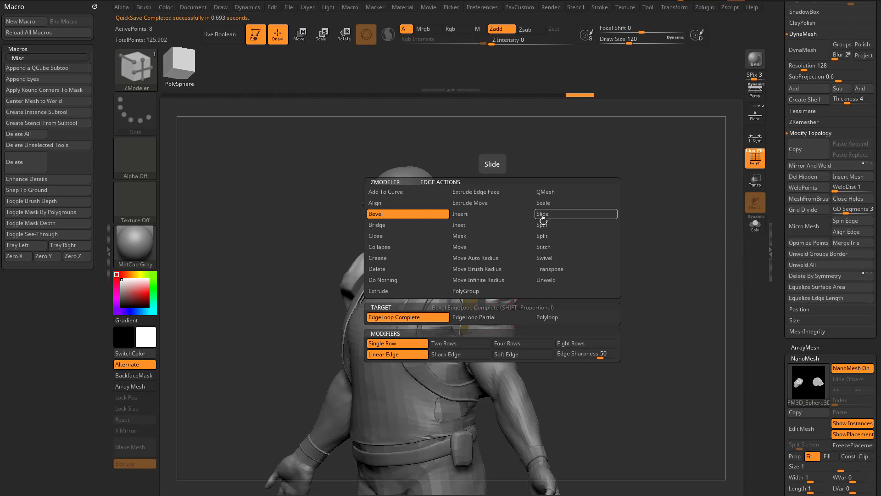
key(space)
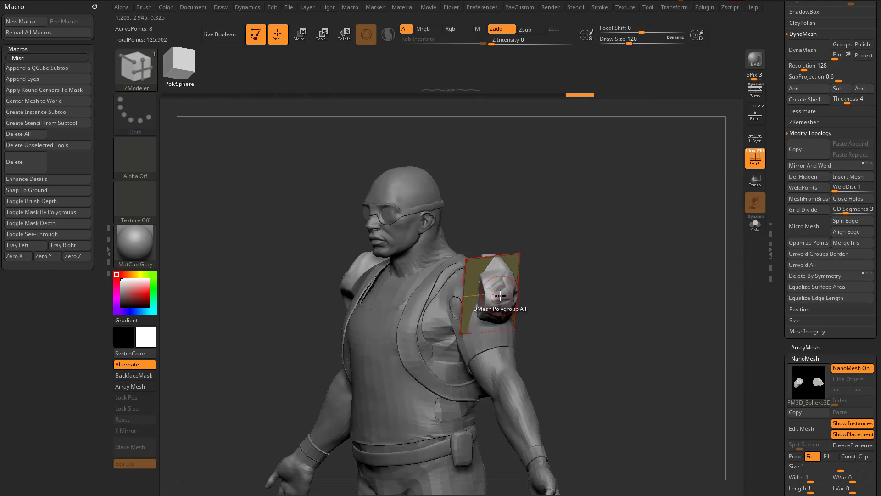
Set the ZModeler polygon action to Spin Edges with A Single Poly as the target
key(space)
click(565, 148)
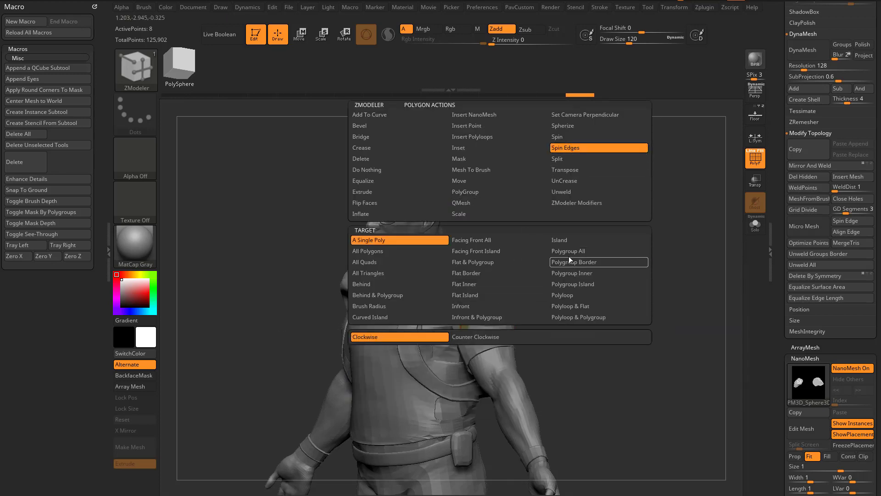
click(403, 240)
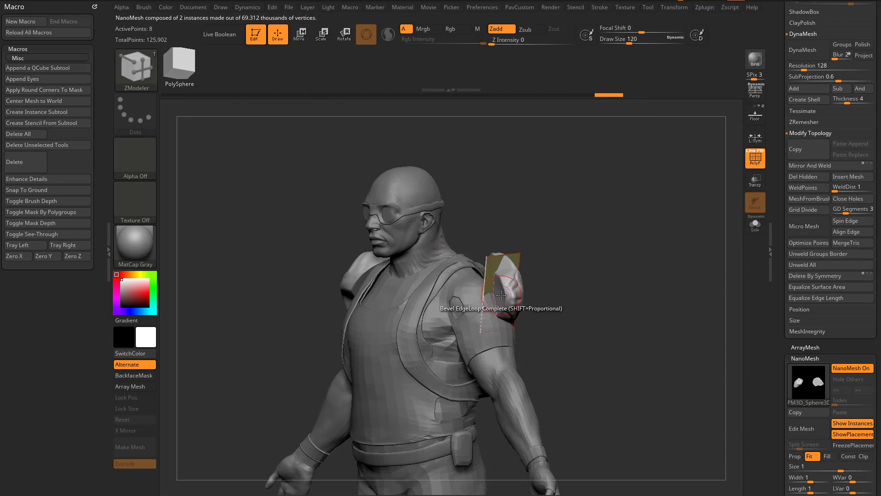
Undo the accidental edge bevel and spin the mirrored placement polygon's edges until its skull is oriented correctly
key(ctrl+z)
click(500, 295)
click(499, 296)
click(500, 295)
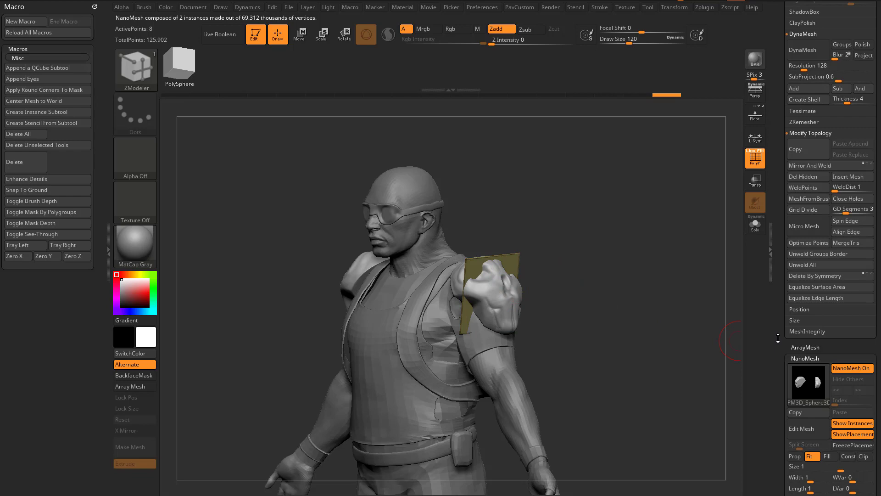
Hide the NanoMesh placement polygons and inspect the shoulder skulls from the side
scroll(778, 338, down, 5)
click(845, 293)
mouse_move(625, 301)
mouse_down()
mouse_move(697, 308)
mouse_move(649, 309)
mouse_move(674, 314)
mouse_move(639, 291)
mouse_move(610, 293)
mouse_up()
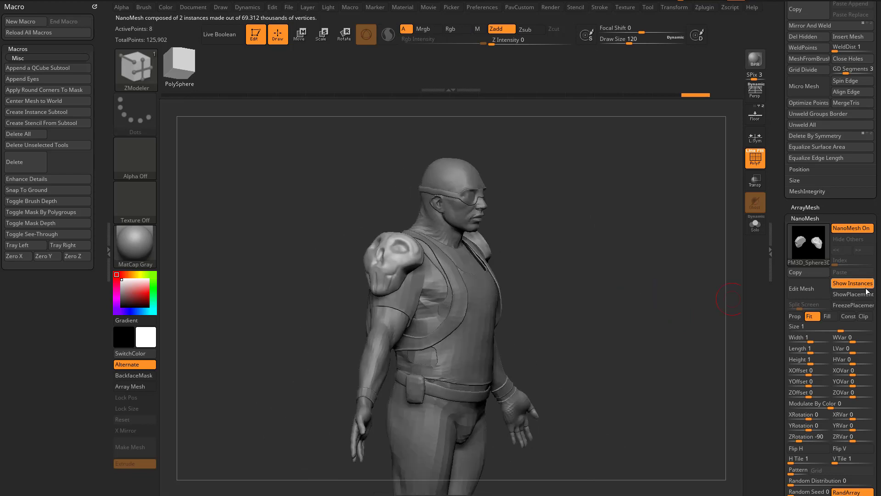
Show the placement polygons again and bring up the Move gizmo on a shoulder skull, viewed from the soldier's back
click(853, 293)
drag(673, 311, 655, 285)
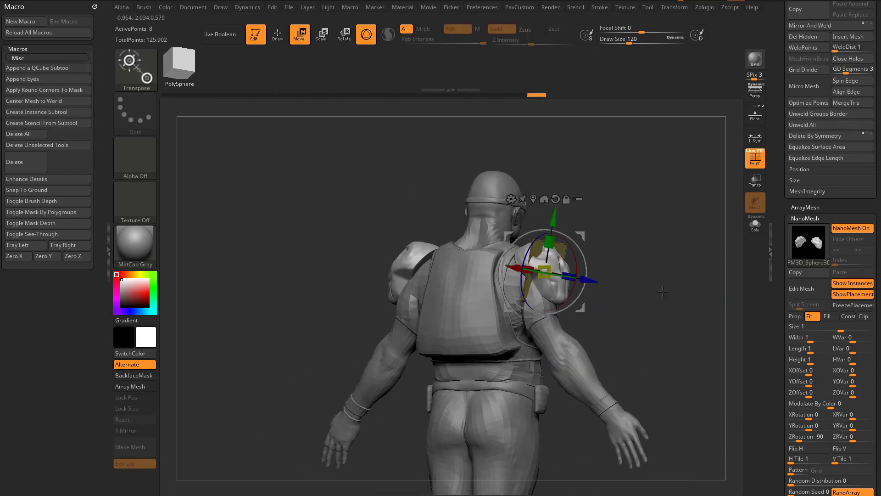
mouse_move(663, 291)
mouse_down()
mouse_move(674, 274)
mouse_move(470, 305)
mouse_up()
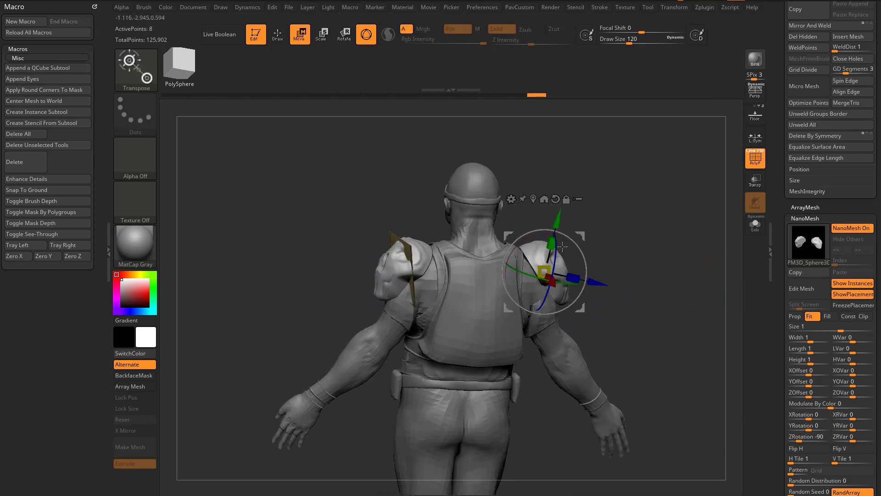
mouse_move(560, 260)
mouse_down()
mouse_move(620, 250)
mouse_move(570, 245)
mouse_move(603, 244)
mouse_move(601, 251)
mouse_up()
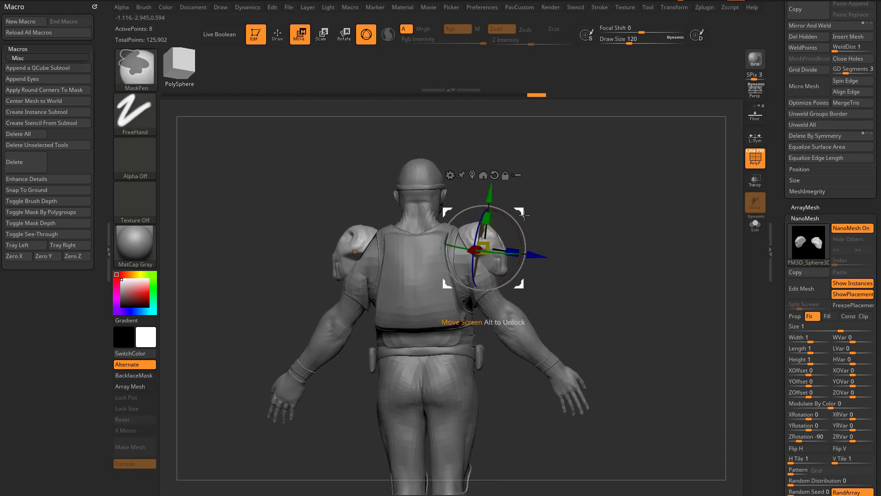
Duplicate the shoulder skull instances symmetrically and place the copies over the soldier's elbows
mouse_move(483, 248)
ctrl+mouse_down()
mouse_move(508, 324)
mouse_move(514, 312)
mouse_move(531, 330)
mouse_move(500, 327)
mouse_move(508, 324)
ctrl+mouse_up()
key(ctrl+z)
shift+drag(659, 252, 639, 252)
ctrl+right_drag(639, 252, 639, 280)
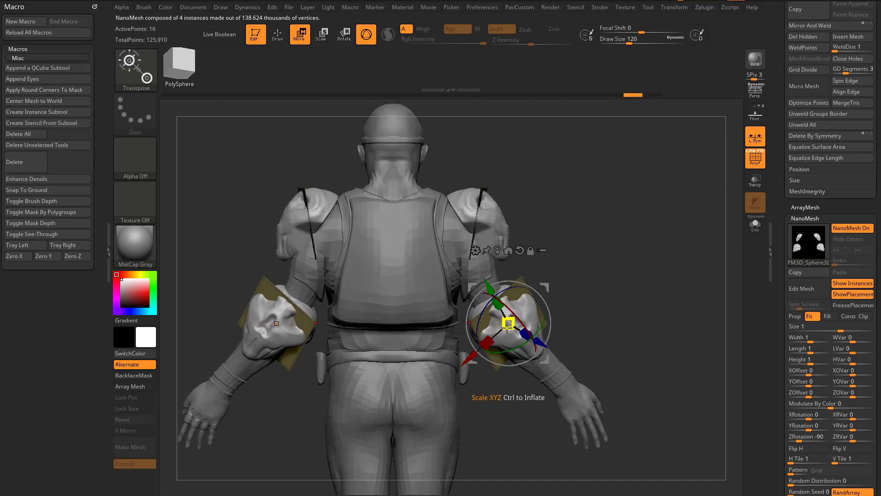
Scale down and rotate the elbow skull instances with local symmetry on, and hide the placement polygons
drag(504, 342, 466, 345)
key(ctrl+z)
click(754, 137)
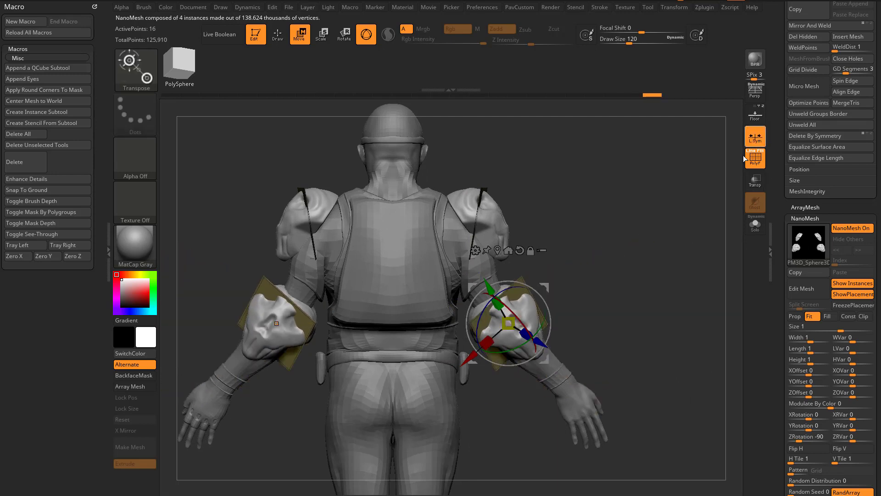
drag(509, 323, 494, 323)
mouse_move(522, 318)
mouse_down()
mouse_move(516, 309)
mouse_move(541, 285)
mouse_up()
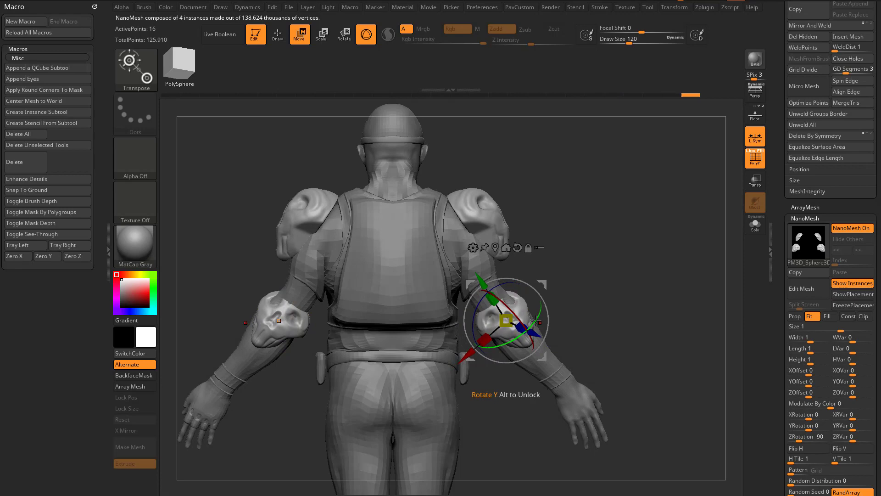
Rotate and shift the elbow skull instances so they follow the bend of the arms
mouse_move(533, 327)
mouse_down()
mouse_move(510, 342)
mouse_move(521, 338)
mouse_up()
drag(613, 306, 532, 277)
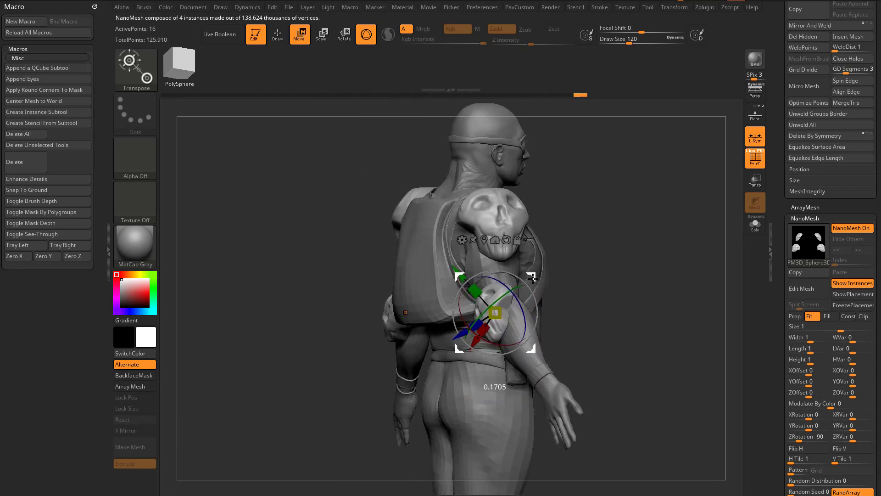
drag(493, 344, 509, 342)
mouse_move(595, 312)
ctrl+right_down()
mouse_move(669, 297)
mouse_move(695, 272)
ctrl+right_up()
key(q)
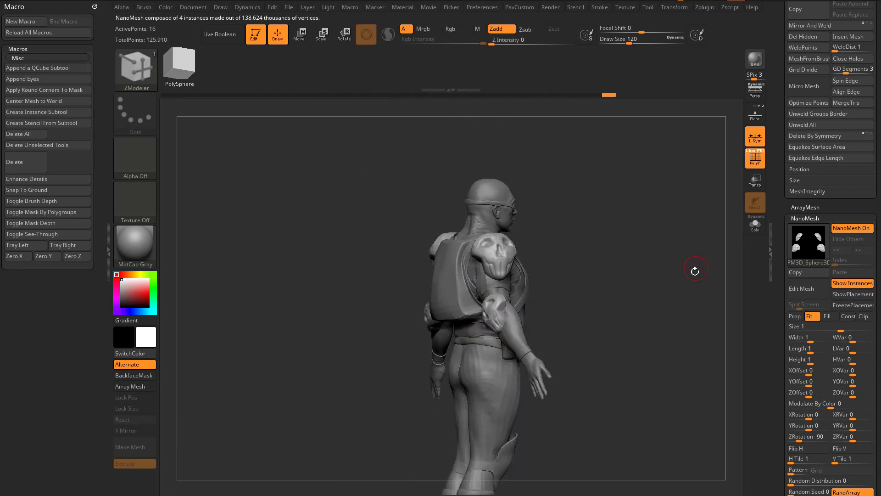
mouse_move(695, 271)
mouse_down()
mouse_move(684, 285)
mouse_move(635, 261)
mouse_up()
mouse_move(636, 261)
ctrl+right_down()
mouse_move(625, 279)
mouse_move(625, 256)
ctrl+right_up()
Duplicate the elbow skull instances symmetrically and place the copies at knee height beside the soldier's legs
key(w)
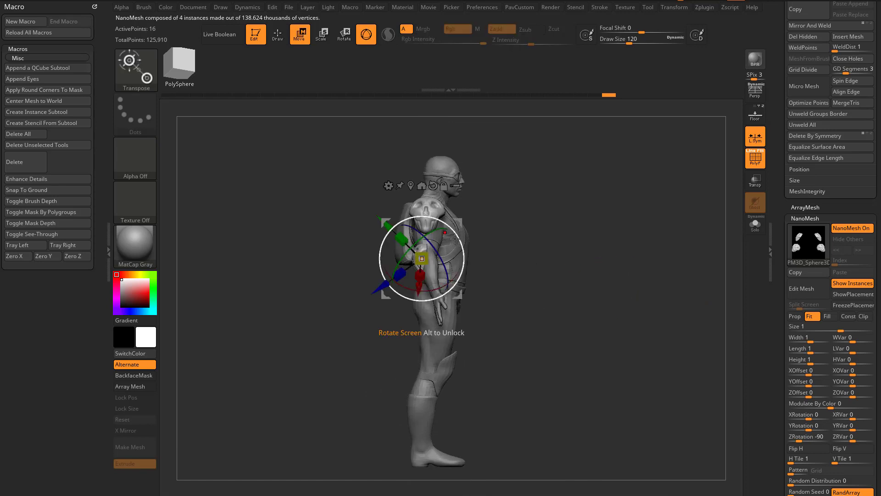
drag(456, 224, 519, 337)
shift+drag(580, 326, 646, 312)
alt+right_drag(646, 312, 588, 280)
ctrl+right_drag(588, 280, 579, 248)
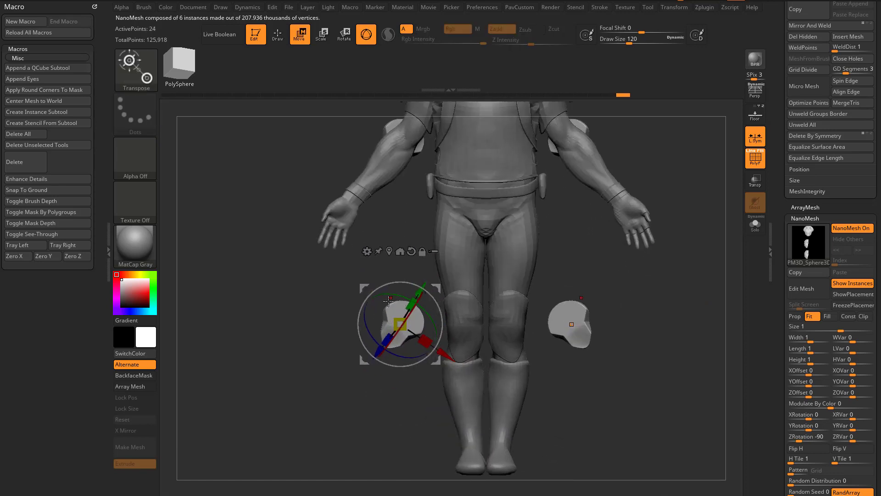
Rotate the new skull copies to face forward and move them inward in line with the knees
drag(398, 295, 516, 342)
drag(384, 310, 384, 374)
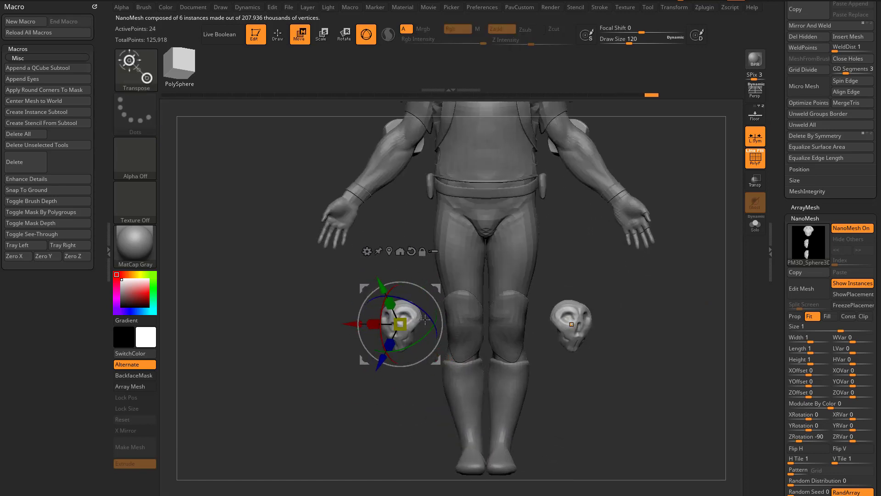
drag(431, 295, 497, 306)
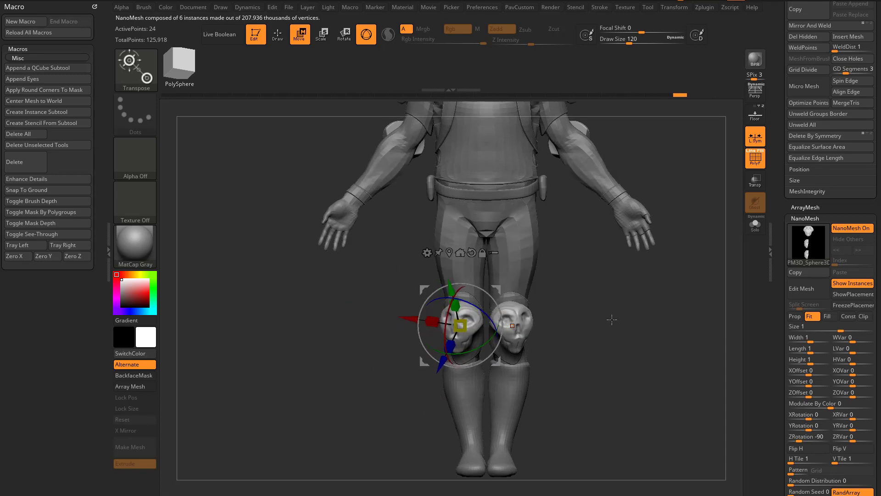
Move the knee skull instances back against the knee pads and tilt them to match in side view
ctrl+right_drag(614, 320, 620, 340)
shift+drag(619, 340, 679, 341)
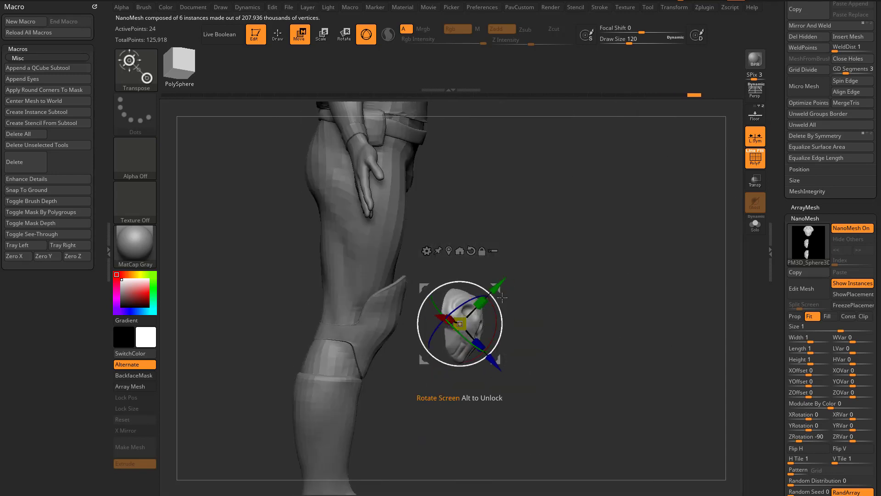
drag(497, 288, 437, 285)
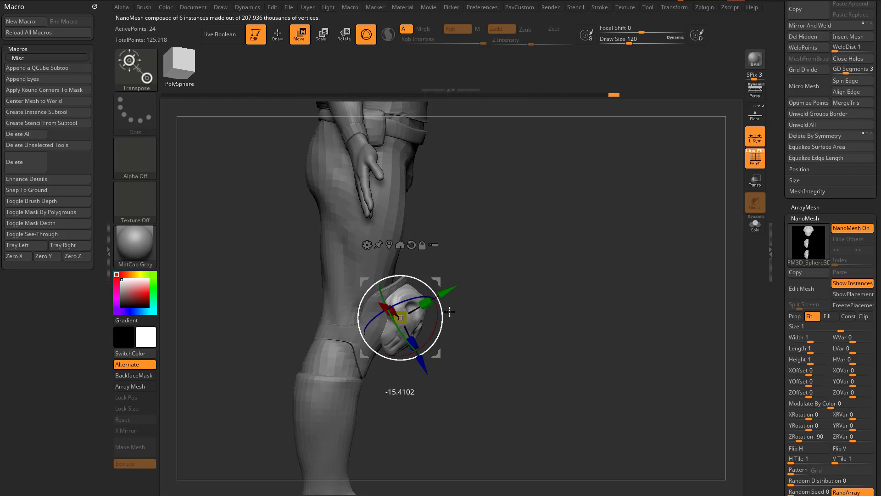
drag(548, 301, 766, 313)
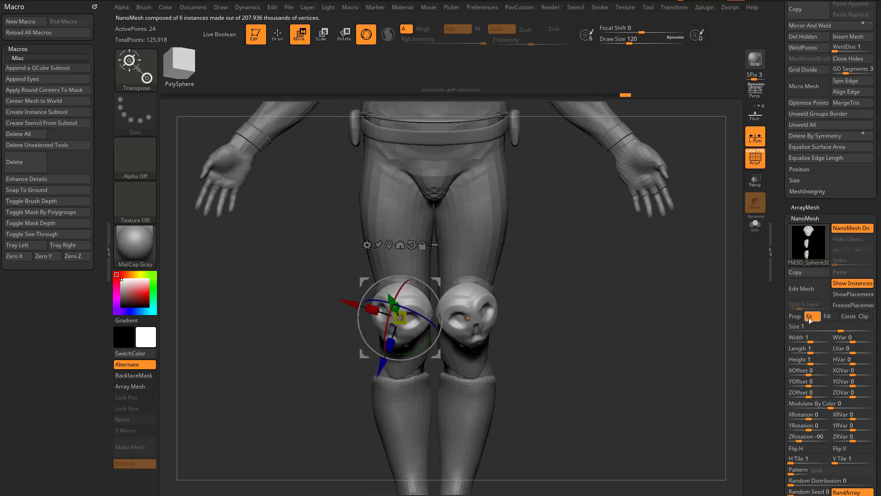
Scale the knee skull instances along their Y axis to fit over the knee pads, and leave the gizmo
drag(781, 363, 780, 291)
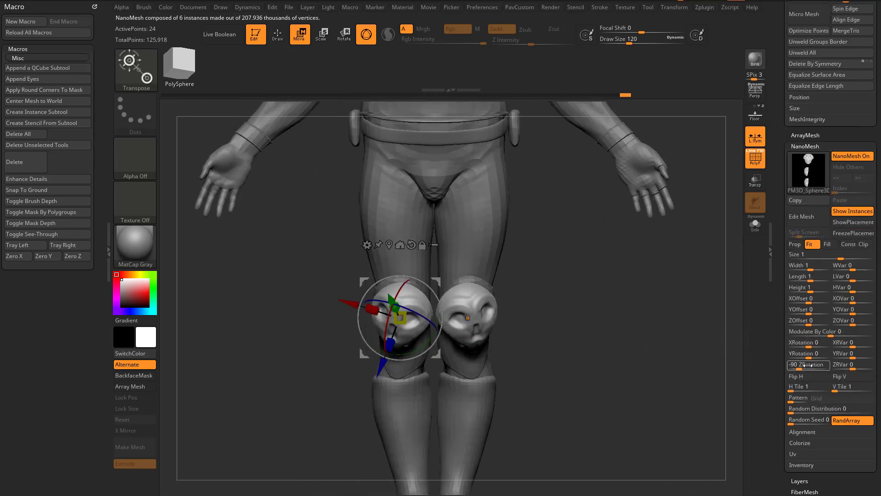
drag(659, 329, 683, 263)
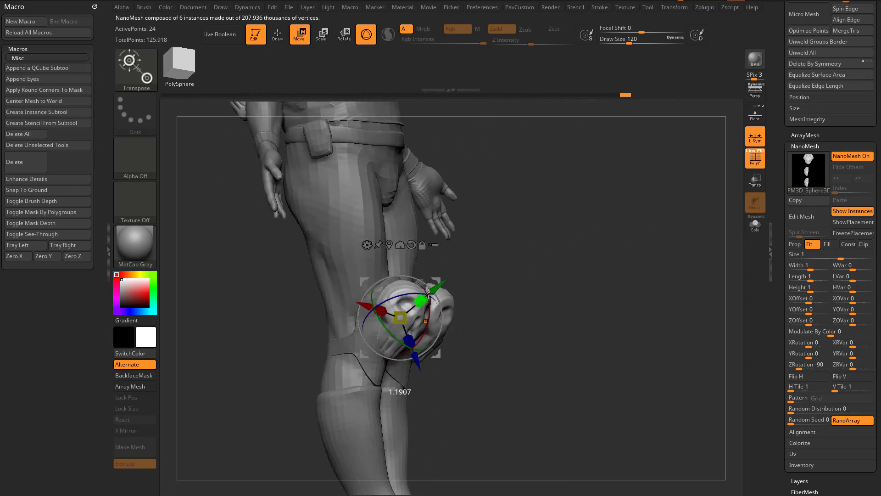
drag(429, 292, 491, 268)
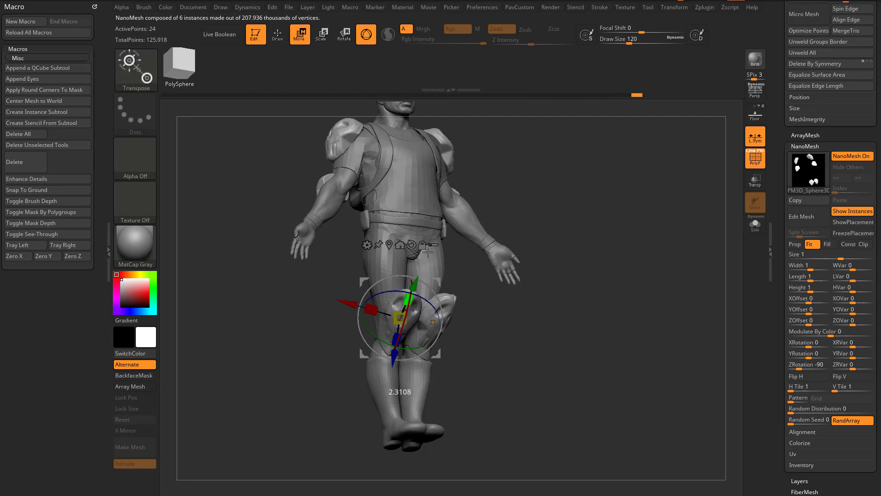
drag(395, 294, 408, 298)
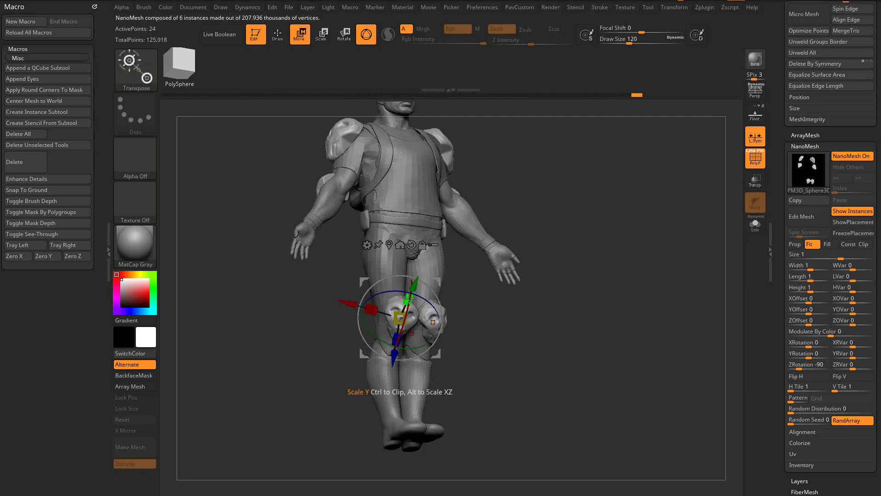
drag(511, 315, 505, 310)
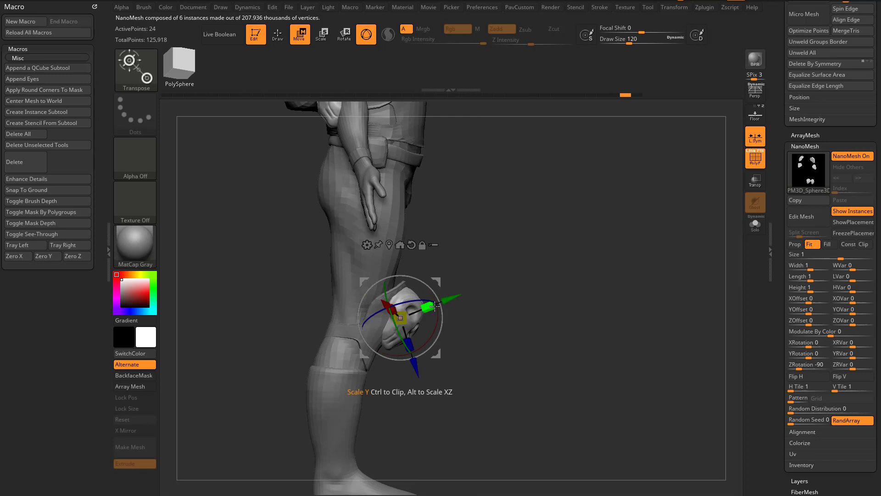
drag(435, 308, 436, 315)
drag(492, 314, 430, 310)
key(q)
mouse_move(510, 286)
alt+mouse_down()
mouse_move(592, 308)
mouse_move(616, 335)
alt+mouse_up()
scroll(826, 275, up, 2)
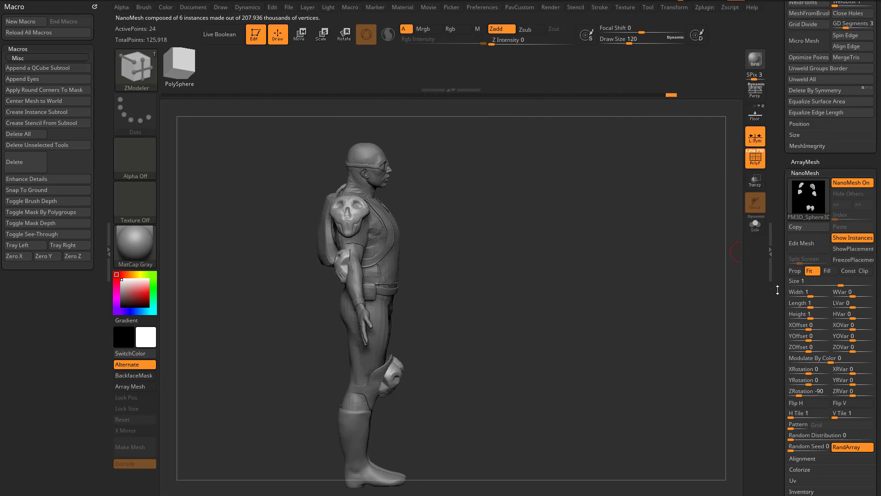
Try a larger NanoMesh Size of about 1.37 on all skull instances and set it back to 1
drag(841, 286, 860, 286)
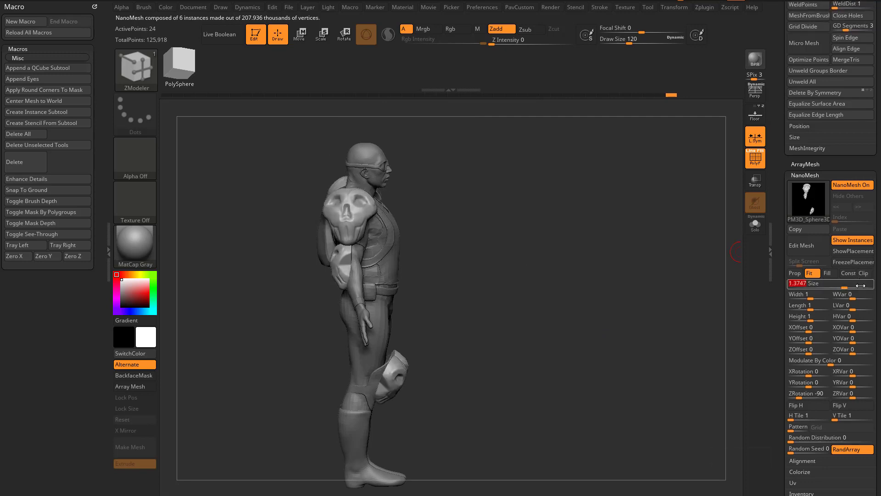
text(1)
key(Return)
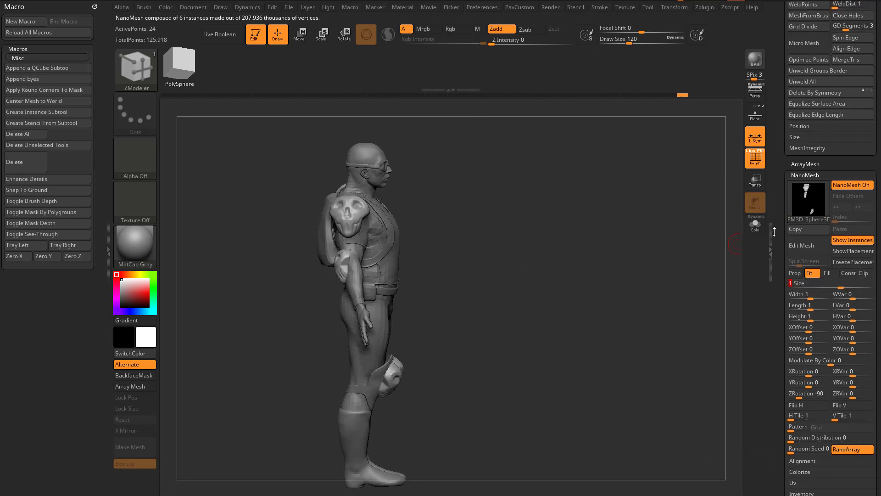
Set the NanoMesh Length to about 1.33 and Height to about 1.02, and try out Z offset and Z rotation changes
drag(813, 310, 812, 316)
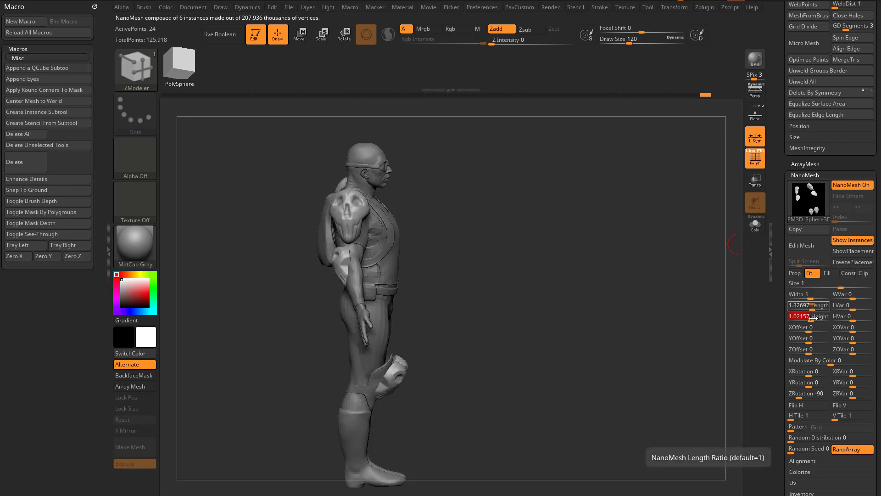
drag(811, 349, 811, 351)
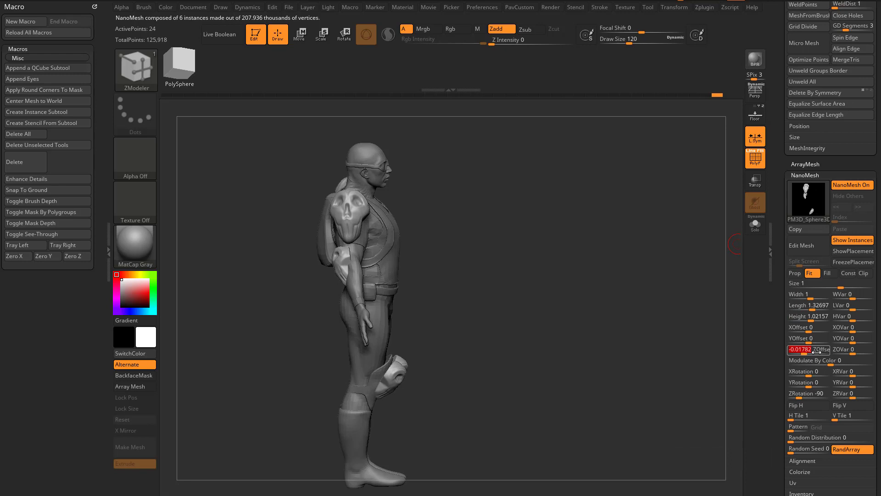
drag(814, 393, 789, 395)
key(ctrl+z)
drag(662, 379, 616, 377)
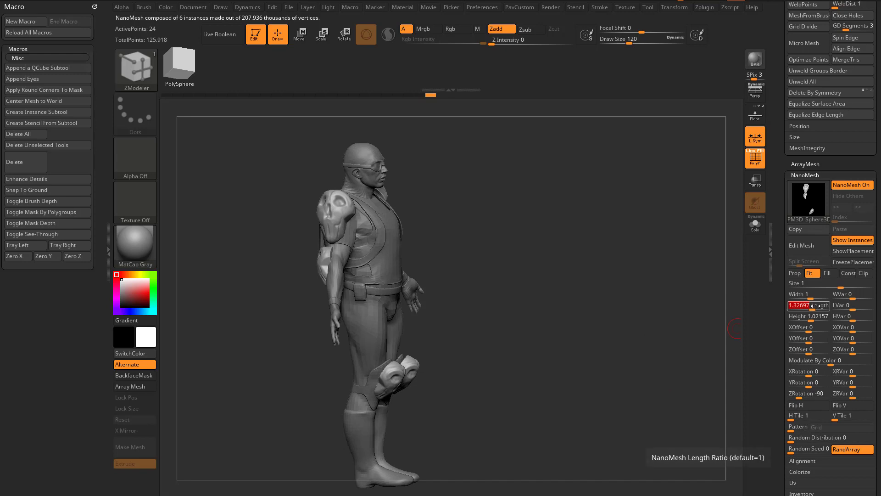
Reset the NanoMesh Length to 1 and return the length and height variations to 0
text(1)
key(Tab)
text(1)
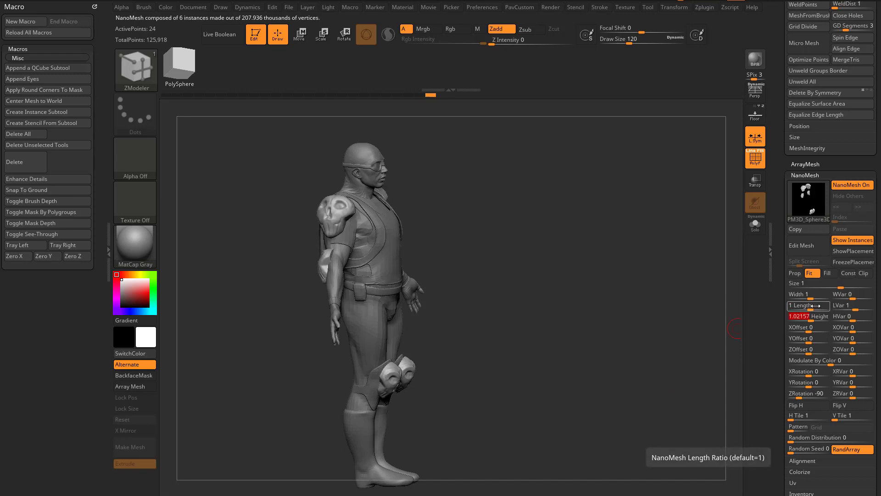
key(Tab)
text(1)
click(845, 305)
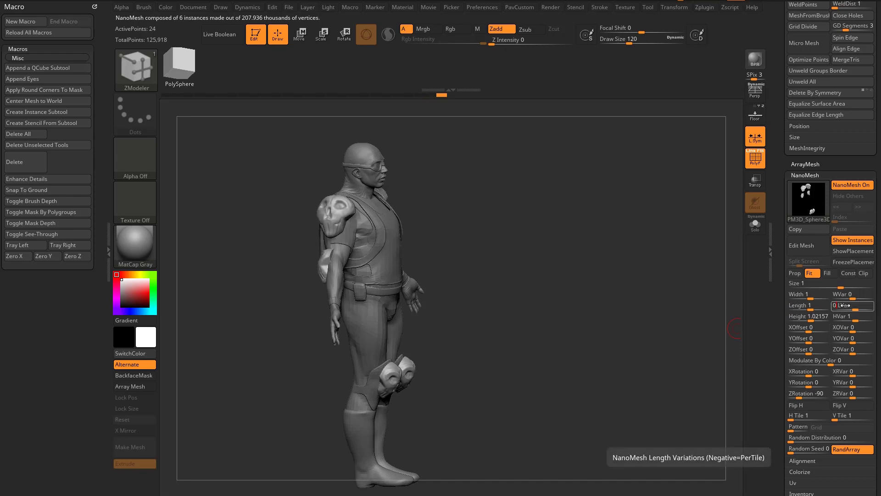
click(852, 319)
text(0)
shift+drag(706, 301, 603, 288)
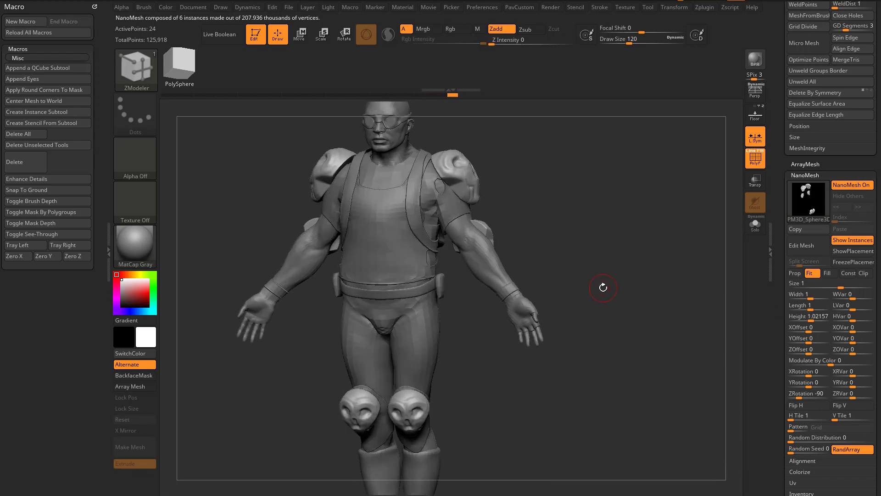
Open the instanced skull with Edit Mesh in split screen and turn off its polyframe display
click(797, 247)
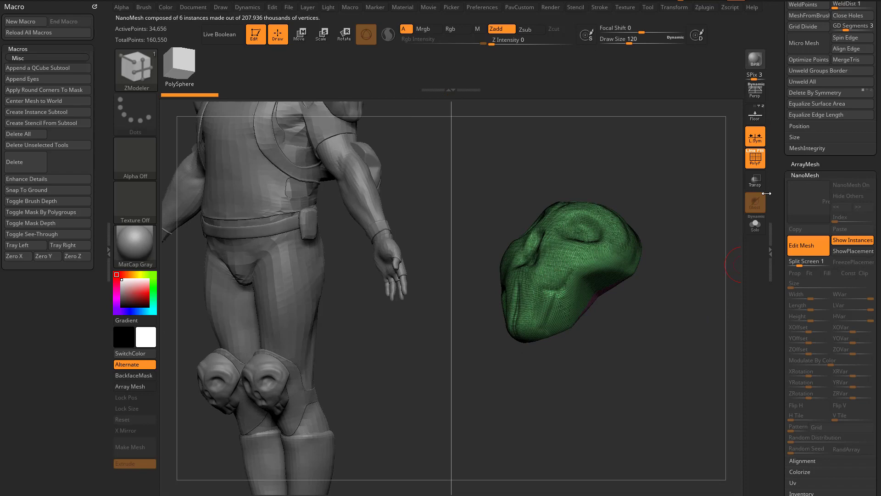
key(shift+f)
drag(679, 199, 682, 318)
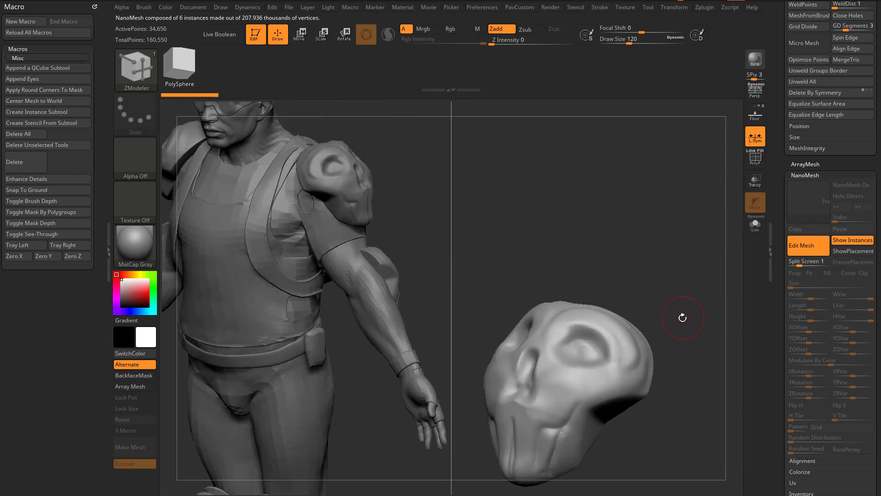
Carve creases into the skull's cheek beside the nose with the DamStandard brush
key(b)
key(d)
key(s)
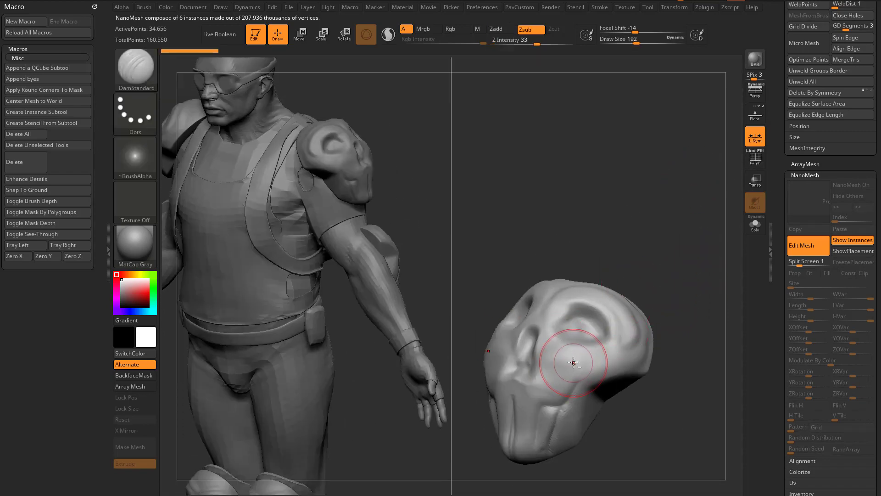
mouse_move(551, 336)
mouse_down()
mouse_move(579, 373)
mouse_move(579, 356)
mouse_move(562, 356)
mouse_up()
mouse_move(670, 267)
alt+mouse_down()
mouse_move(683, 232)
mouse_move(675, 259)
alt+mouse_up()
right_drag(594, 314, 516, 305)
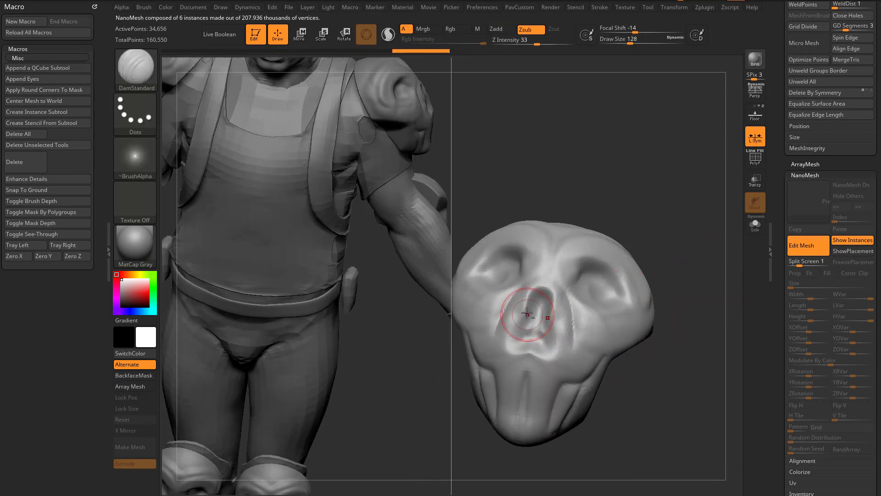
Build up the forms around the nose cavity and upper jaw with the Clay brush
right_drag(668, 334, 640, 320)
key(b)
key(c)
key(l)
key(s)
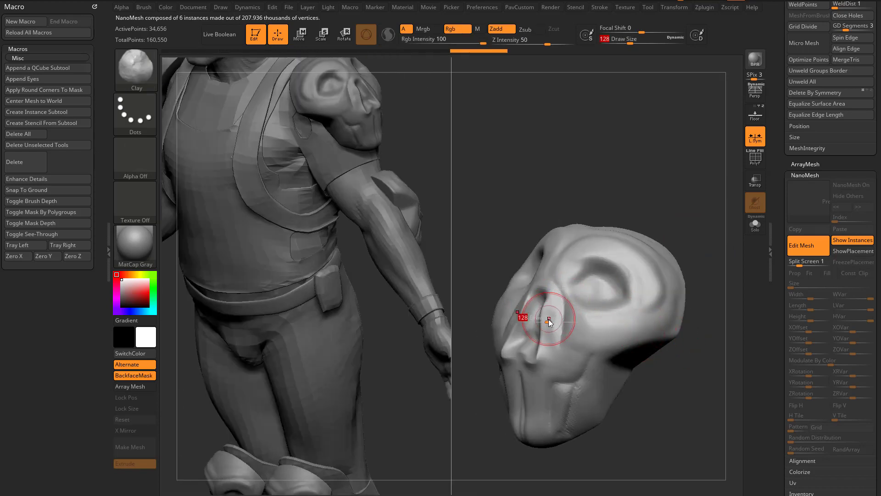
mouse_move(548, 348)
mouse_down()
mouse_move(538, 365)
mouse_move(521, 368)
mouse_up()
right_drag(651, 337, 703, 336)
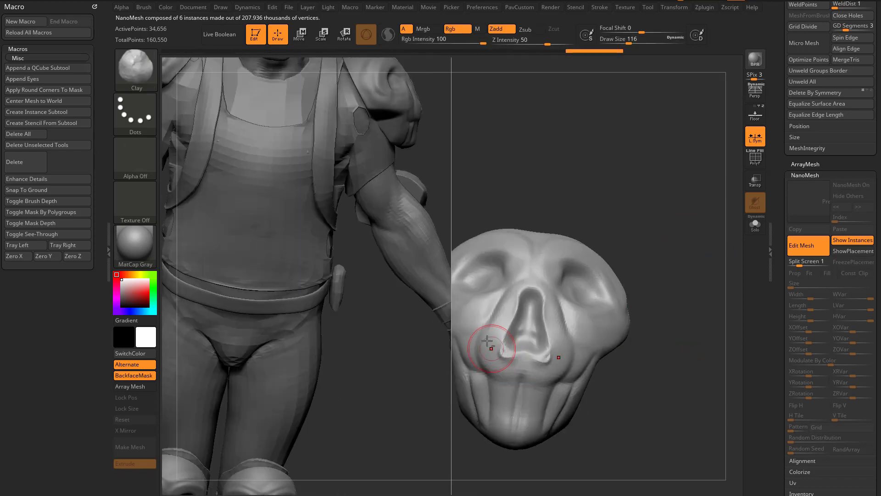
drag(492, 353, 485, 342)
right_drag(634, 260, 595, 275)
Sharpen and deepen the rims of the skull's eye sockets with the DamStandard brush
key(b)
key(d)
key(s)
right_drag(663, 315, 600, 364)
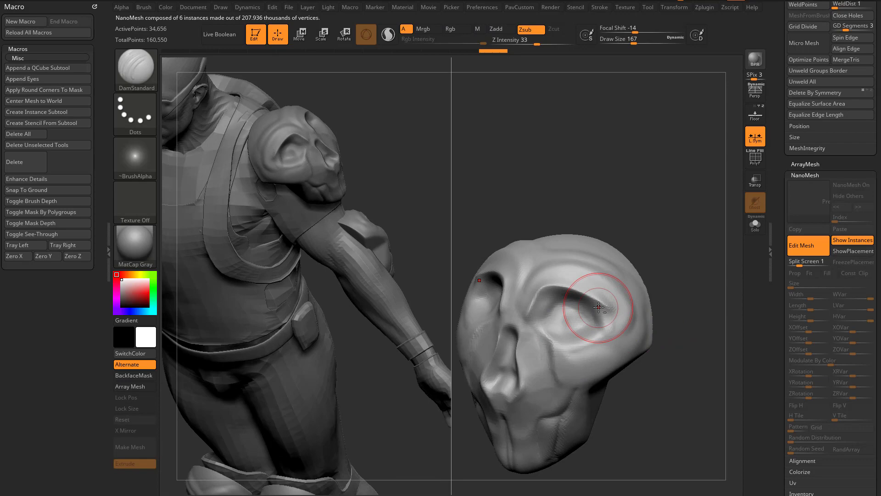
right_drag(667, 315, 623, 321)
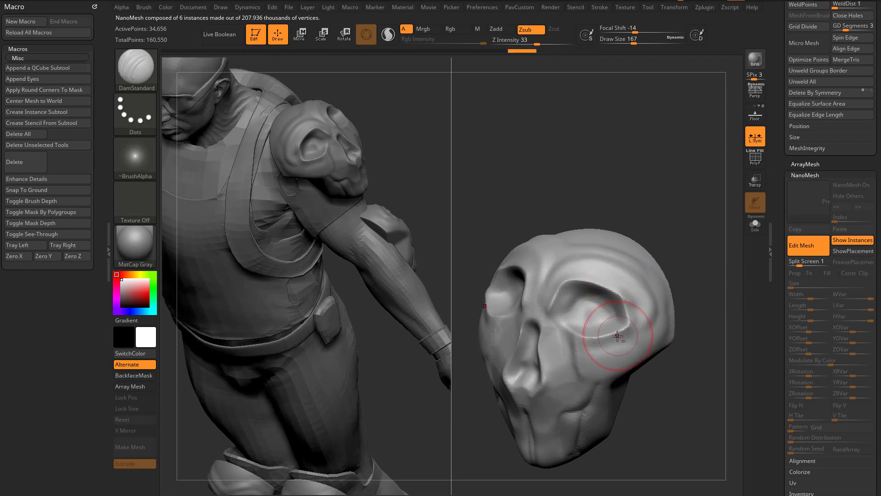
Build up the cheekbones below the eye sockets with the Clay brush
key(b)
key(c)
key(l)
mouse_move(591, 350)
right_down()
mouse_move(694, 276)
mouse_move(551, 307)
mouse_move(592, 327)
right_up()
Carve creases into the brow between the eye sockets with the DamStandard brush at draw size 90
key(b)
key(d)
key(s)
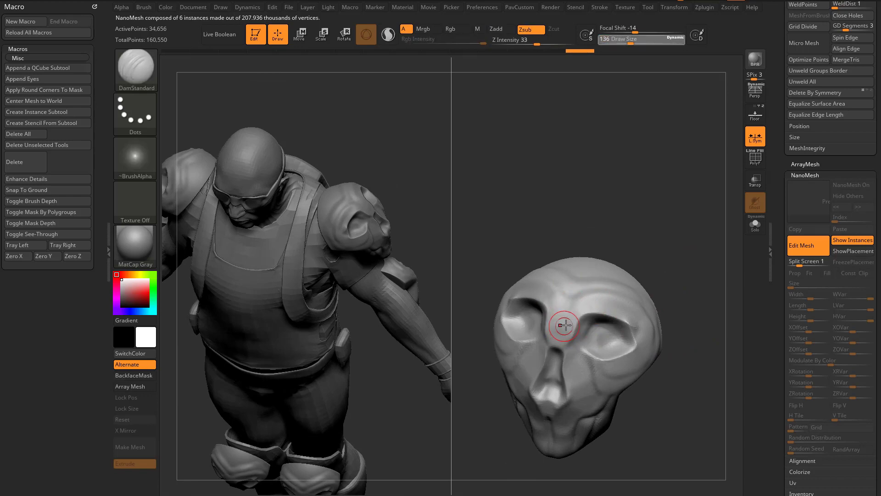
right_drag(698, 332, 681, 321)
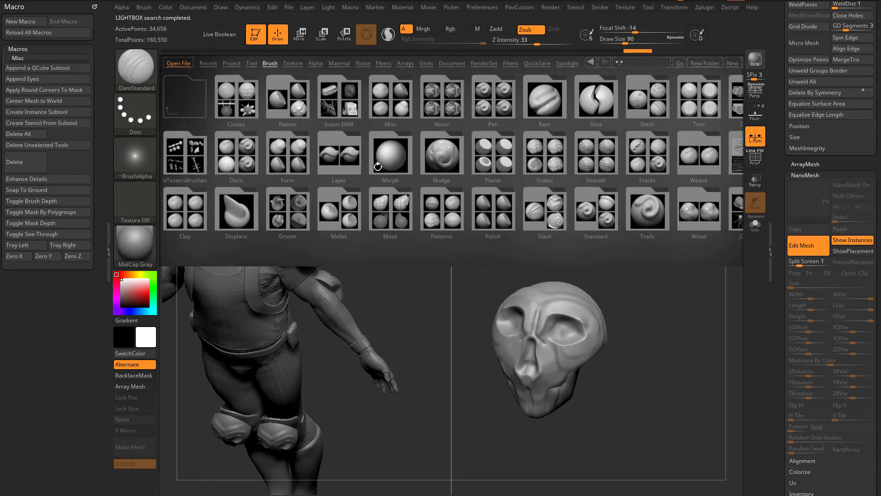
Load the IMM Dragon Bones brush from the Insert-IMM folder and bring up its selection of insert meshes
double_click(352, 103)
double_click(252, 113)
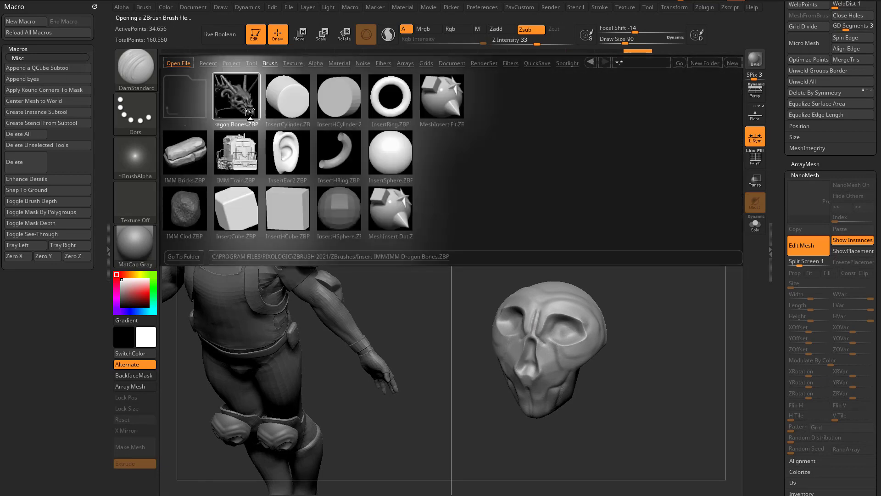
key(m)
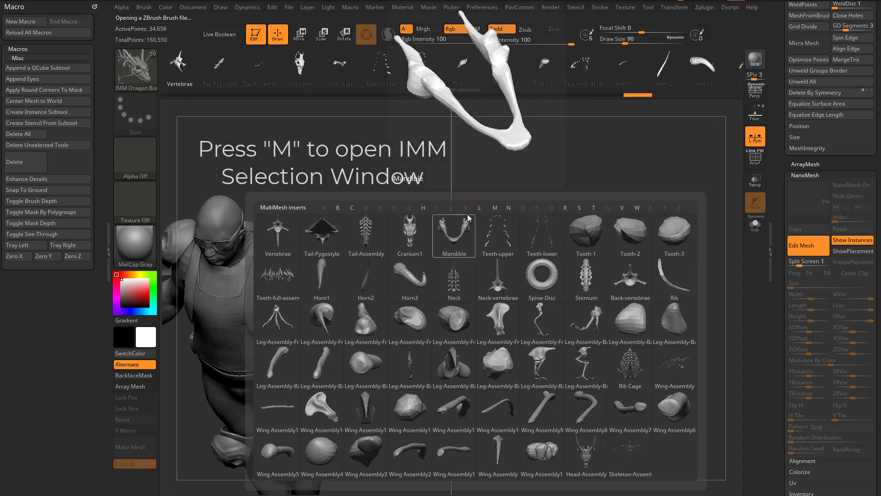
Insert the Spine-Disc mesh over the skull's mirrored eye sockets and switch to the transform gizmo
click(554, 281)
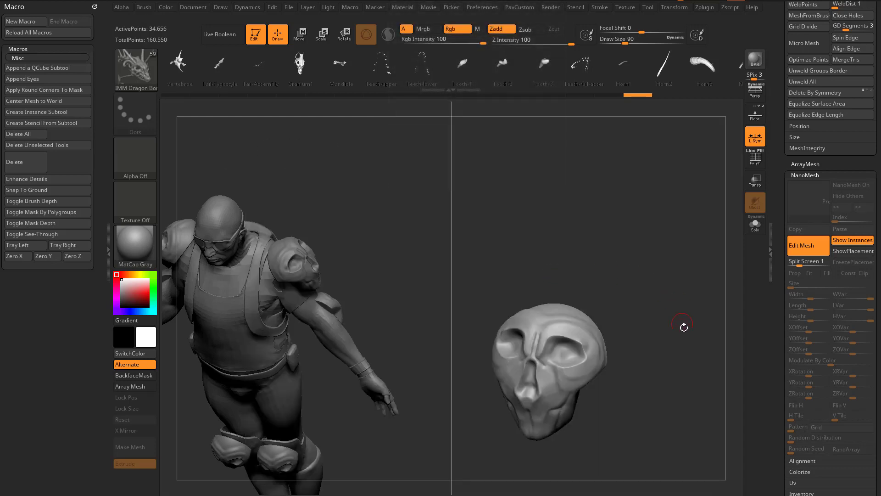
mouse_move(684, 327)
mouse_down()
mouse_move(588, 326)
mouse_move(596, 347)
mouse_up()
drag(642, 331, 699, 322)
key(w)
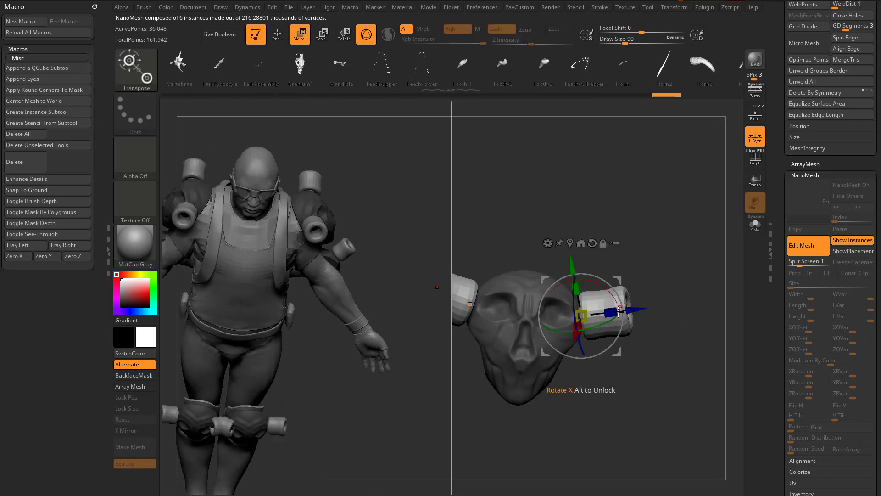
Rotate, scale and move the inserted disc until it forms a goggle-like ring seated around each eye socket
drag(610, 320, 548, 348)
right_drag(548, 348, 607, 307)
drag(615, 281, 585, 278)
key(q)
drag(696, 303, 643, 307)
key(w)
drag(548, 304, 558, 312)
key(q)
mouse_move(647, 301)
mouse_down()
mouse_move(693, 303)
mouse_move(675, 307)
mouse_move(708, 338)
mouse_move(628, 301)
mouse_up()
Smooth the transition between the inserted eye rings and the skull's surface
key(s)
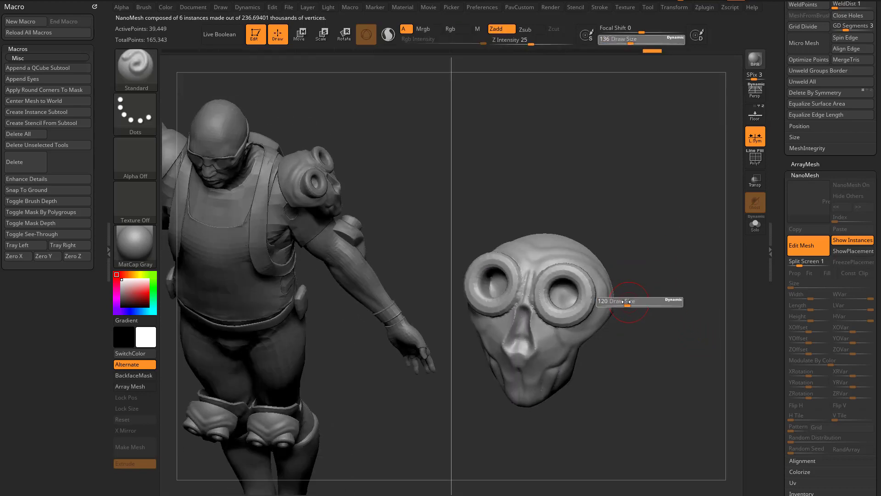
shift+drag(553, 275, 567, 325)
mouse_move(652, 256)
mouse_down()
mouse_move(581, 307)
mouse_move(669, 289)
mouse_move(688, 301)
mouse_move(683, 310)
mouse_move(707, 317)
mouse_up()
Carve separated teeth into the skull's jaw with the DamStandard brush at draw size 94
key(b)
key(d)
key(s)
drag(551, 369, 577, 381)
mouse_move(670, 349)
mouse_down()
mouse_move(684, 335)
mouse_move(693, 353)
mouse_move(660, 370)
mouse_move(704, 356)
mouse_move(725, 373)
mouse_move(682, 379)
mouse_move(698, 382)
mouse_up()
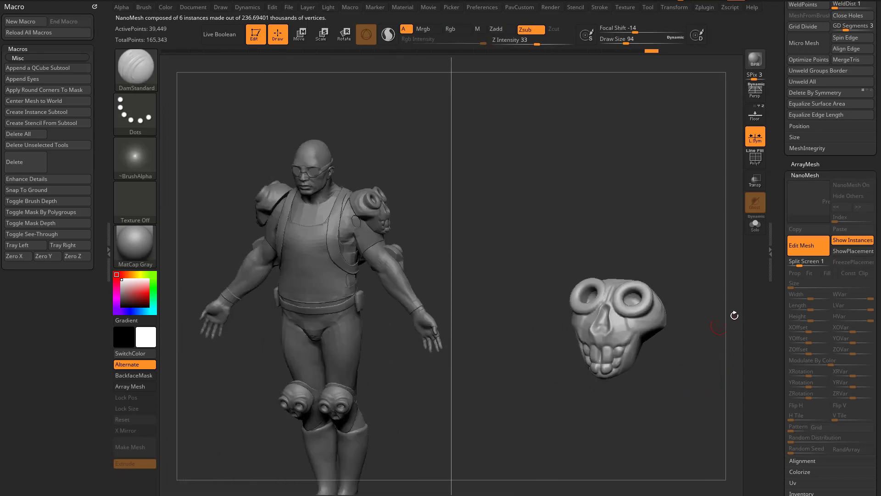
Exit Edit Mesh mode and show the NanoMesh placement polygons under the skulls
click(801, 258)
mouse_move(676, 350)
mouse_down()
mouse_move(674, 324)
mouse_move(661, 344)
mouse_move(688, 363)
mouse_move(667, 343)
mouse_up()
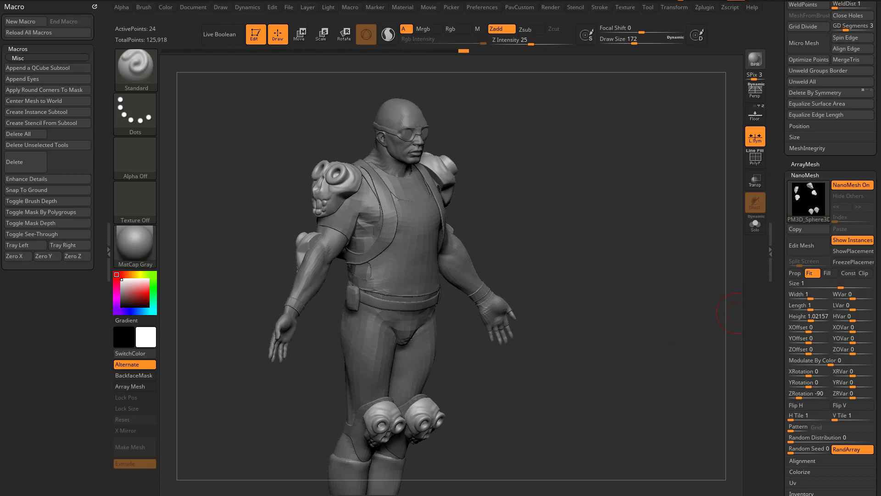
key(s)
drag(506, 193, 522, 192)
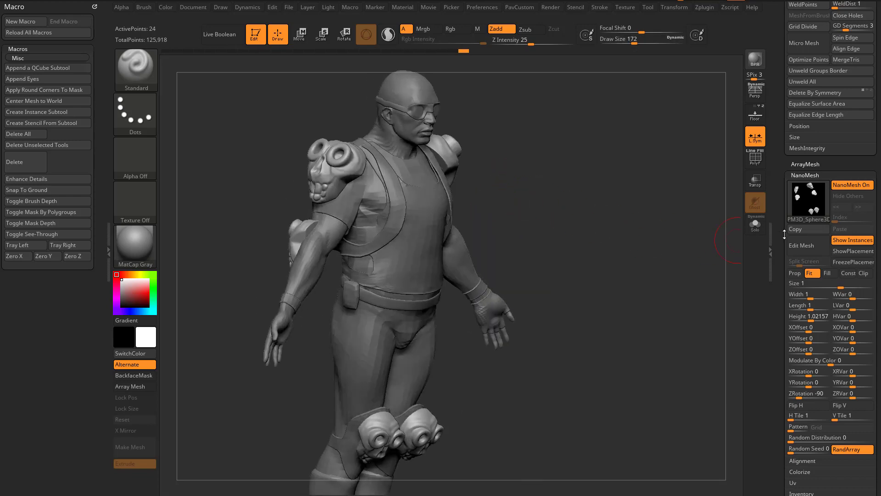
scroll(848, 236, down, 2)
mouse_move(662, 290)
mouse_down()
mouse_move(635, 281)
mouse_move(665, 281)
mouse_up()
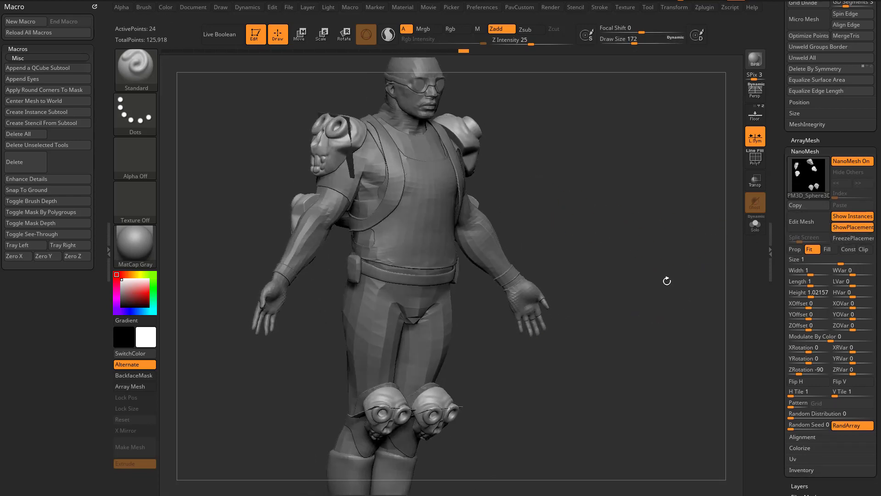
Convert the NanoMesh skulls into real geometry with the inventory's One To Mesh command
scroll(786, 282, down, 10)
key(shift)
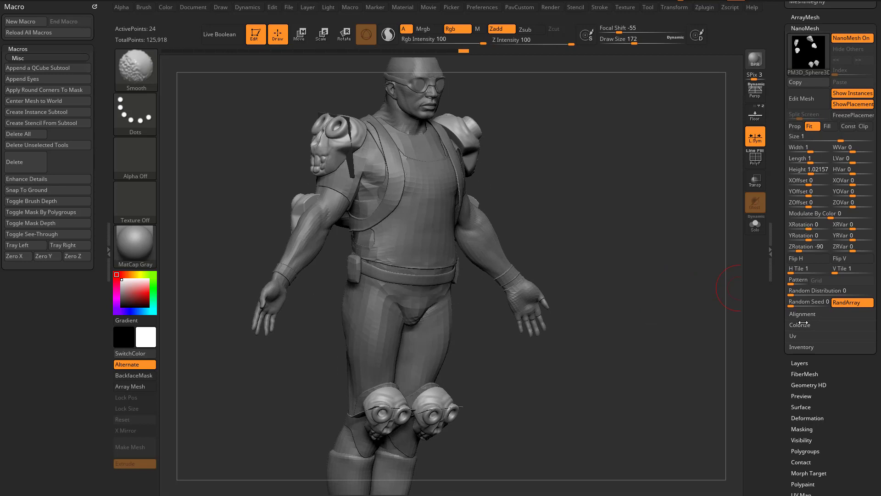
click(801, 348)
click(806, 357)
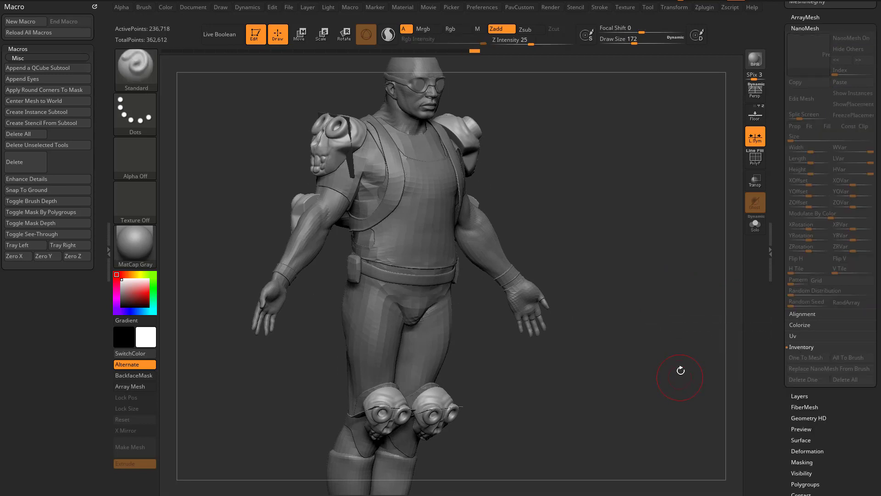
Turn on the polyframe display and isolate the placement polygon group at the shoulders, elbows and knees
click(753, 163)
drag(730, 223, 689, 224)
key(ctrl+shift)
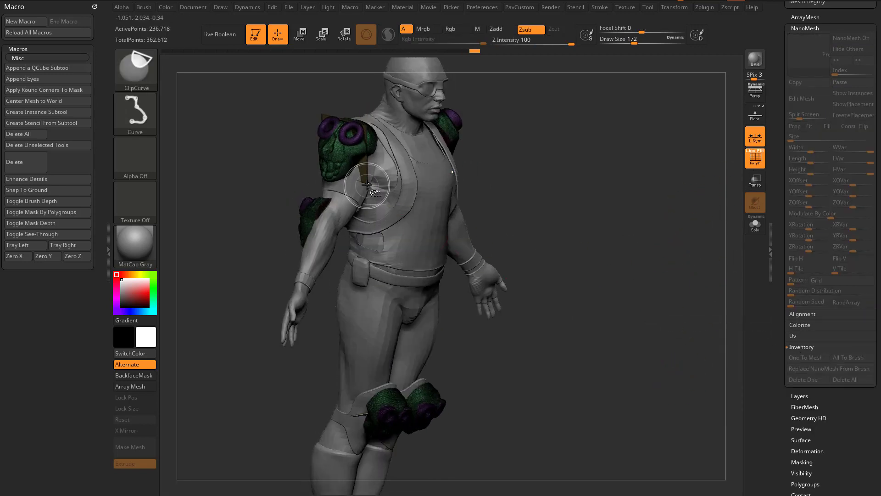
ctrl+shift+click(367, 185)
ctrl+shift+click(647, 246)
key(ctrl)
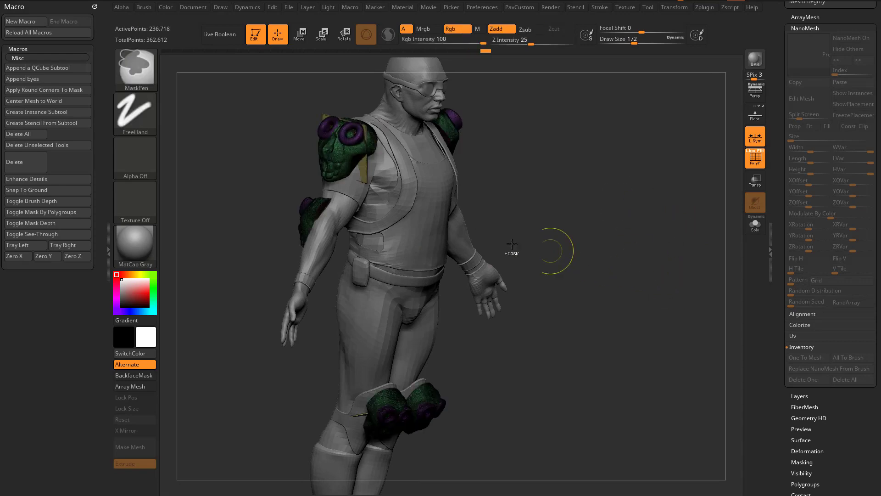
ctrl+shift+click(367, 188)
mouse_move(628, 231)
mouse_down()
mouse_move(724, 247)
mouse_move(615, 226)
mouse_up()
key(ctrl+shift)
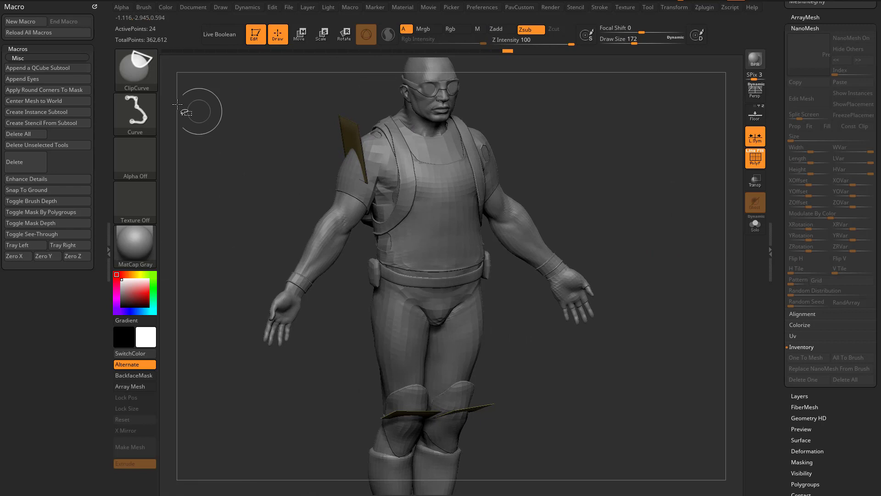
Choose SelectRect as the visibility brush and invert the visibility so that only the skulls are shown
ctrl+shift+click(149, 82)
ctrl+shift+click(236, 78)
ctrl+shift+click(711, 273)
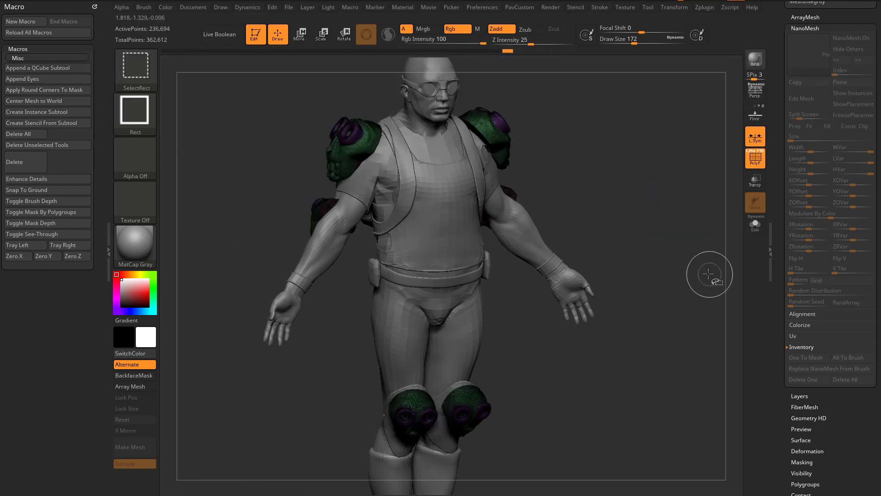
Delete the hidden placement polygons and undo everything back to the live NanoMesh
key(2)
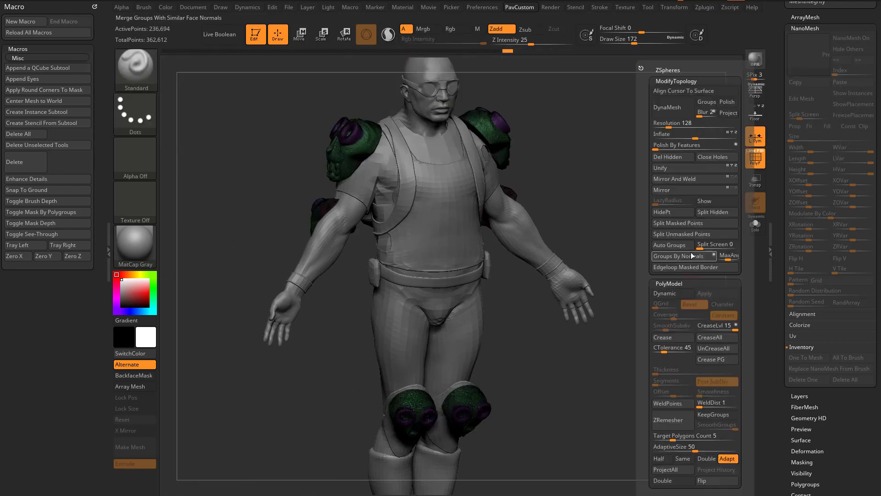
click(678, 158)
key(ctrl+z)
key(ctrl+z)
key(ctrl+z)
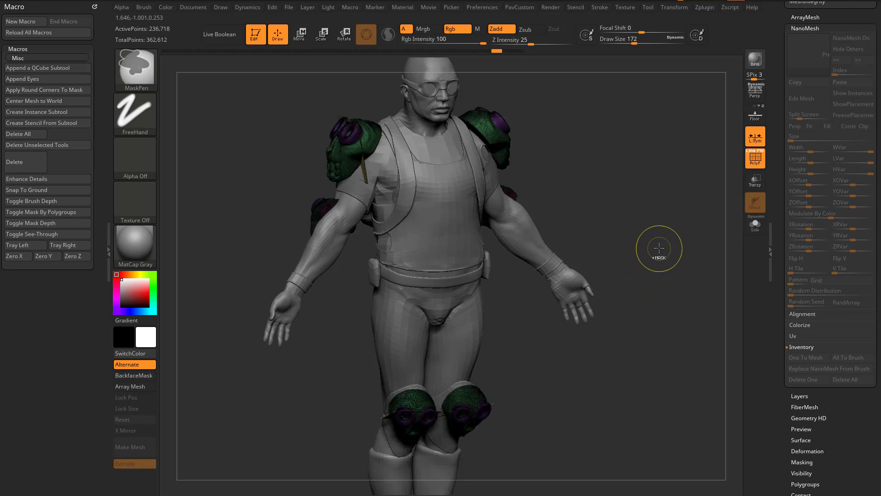
key(ctrl+z)
key(ctrl+z)
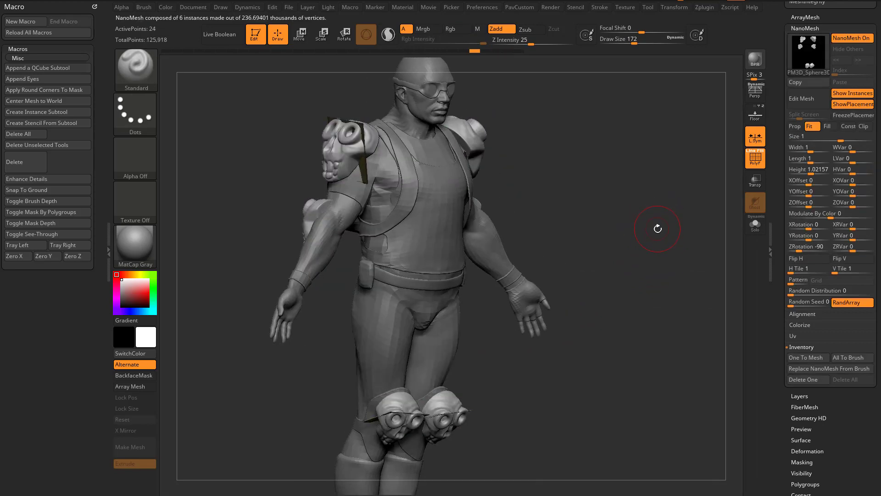
Render the model with BPR and convert the NanoMesh skulls into geometry with Convert BPR To Geo
scroll(772, 240, up, 3)
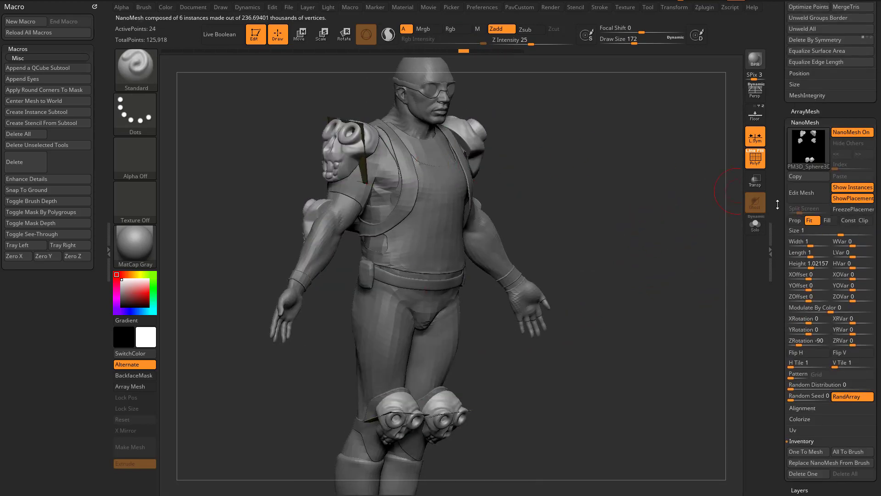
scroll(777, 204, up, 12)
key(shift+r)
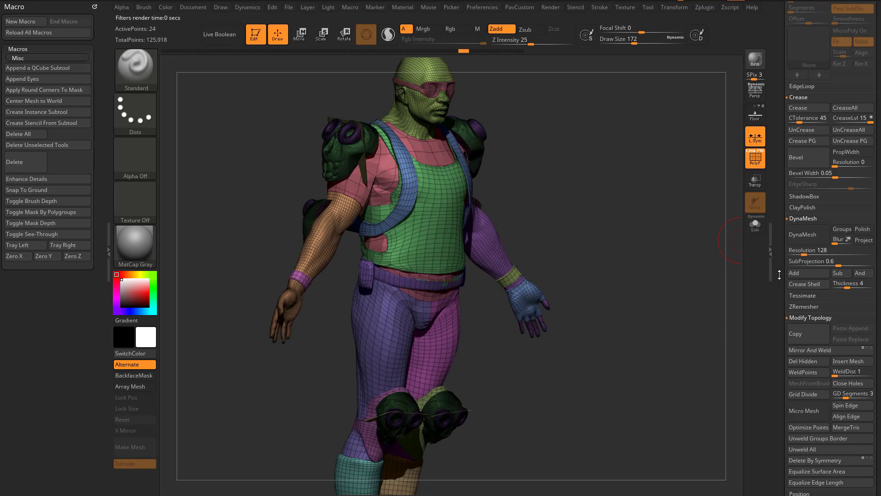
scroll(779, 275, up, 7)
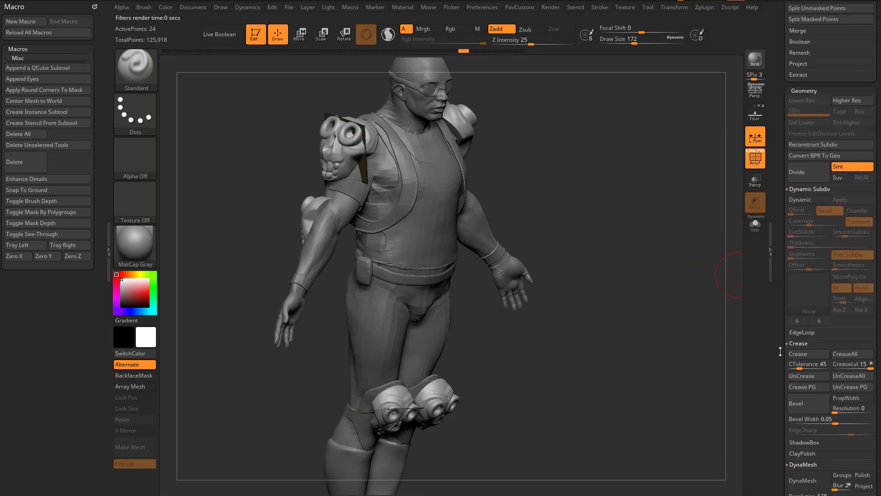
scroll(781, 351, up, 2)
click(808, 217)
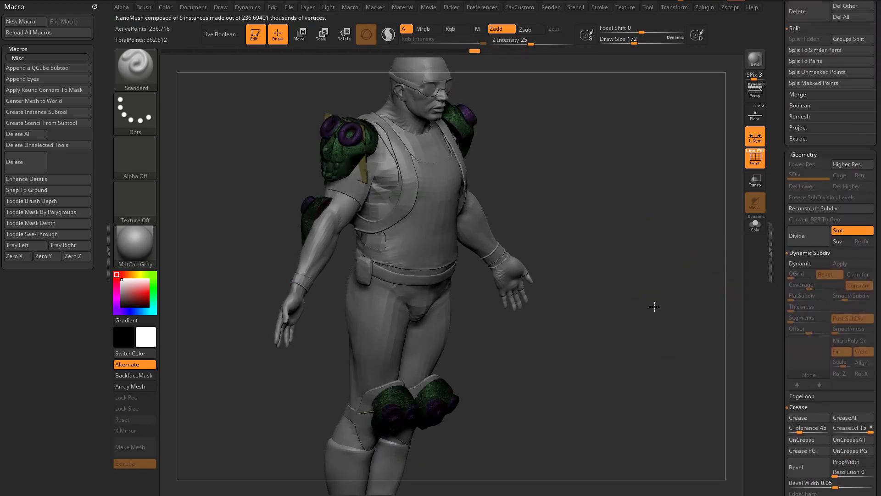
Hide the placement polygons of the converted skulls and remove them with Del Hidden
drag(655, 306, 676, 305)
ctrl+shift+click(366, 181)
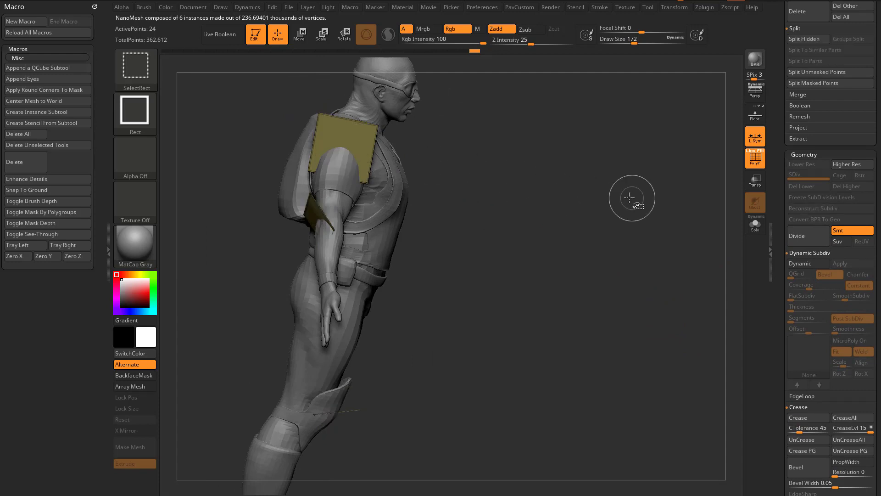
ctrl+shift+click(466, 185)
ctrl+shift+click(366, 183)
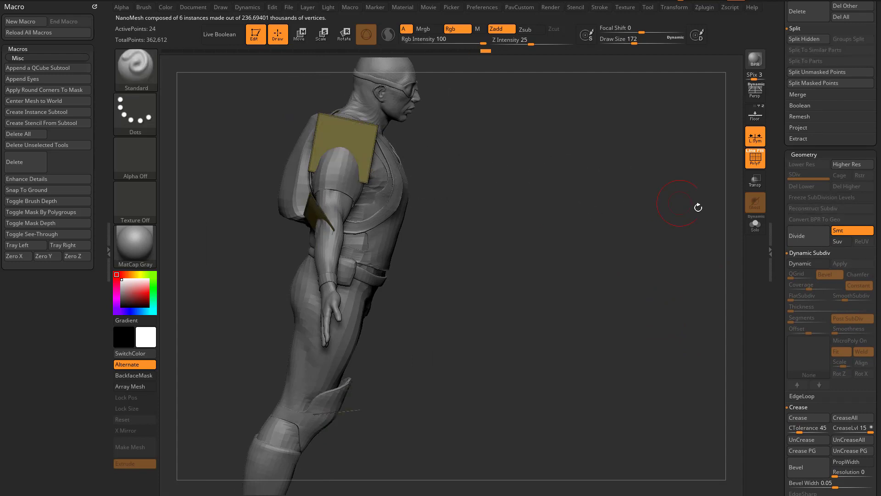
drag(698, 207, 714, 262)
key(space)
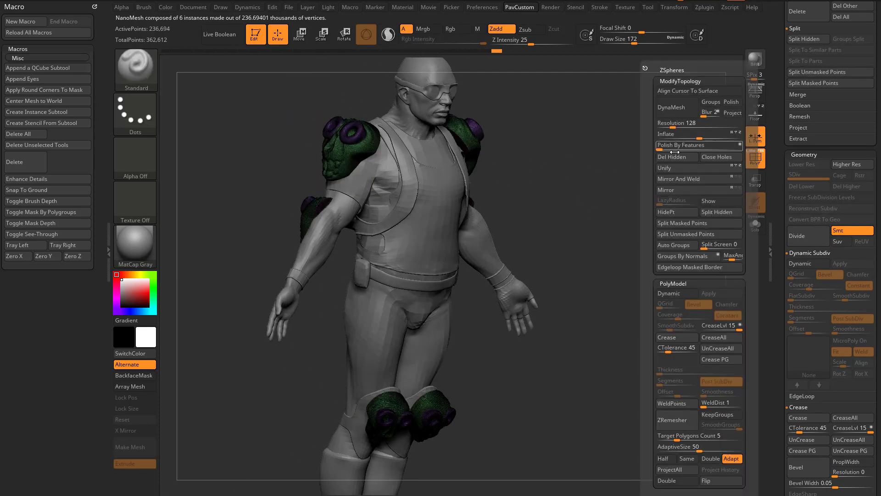
click(659, 157)
mouse_move(615, 225)
mouse_down()
mouse_move(604, 220)
mouse_move(617, 214)
mouse_up()
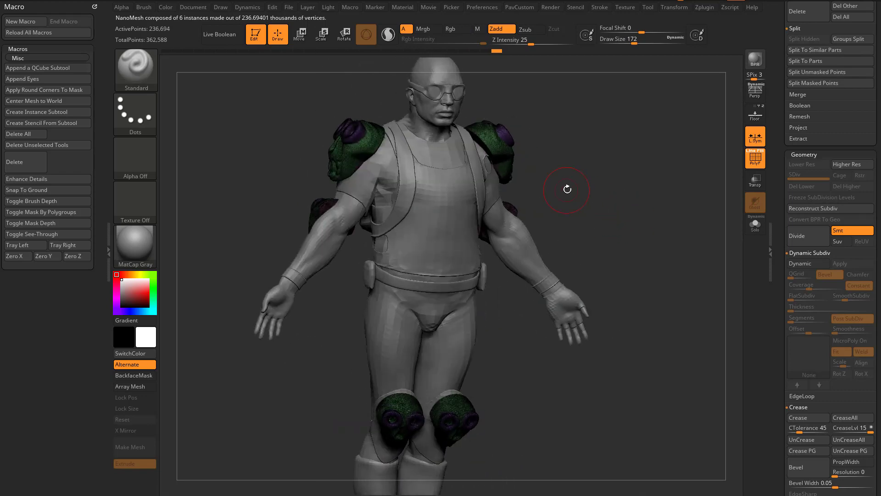
Switch to the Move brush at draw size 251 for adjusting the converted skulls
drag(590, 178, 559, 168)
key(b)
key(m)
key(v)
drag(620, 171, 588, 198)
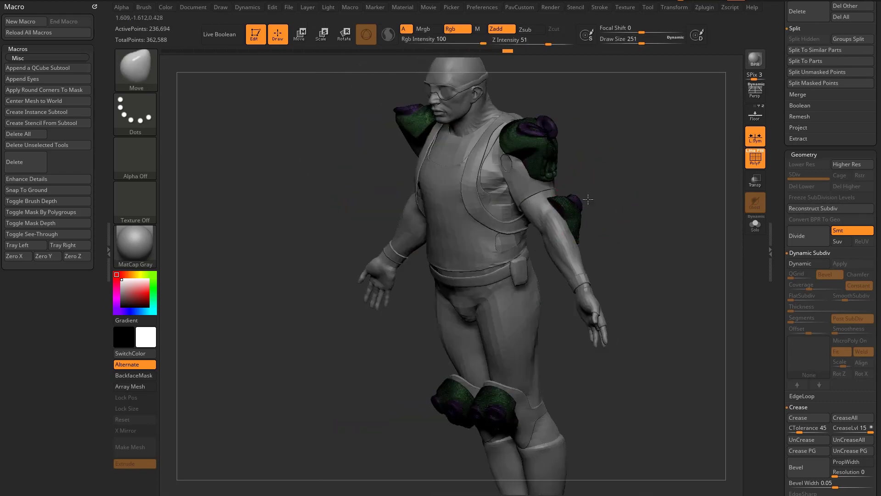